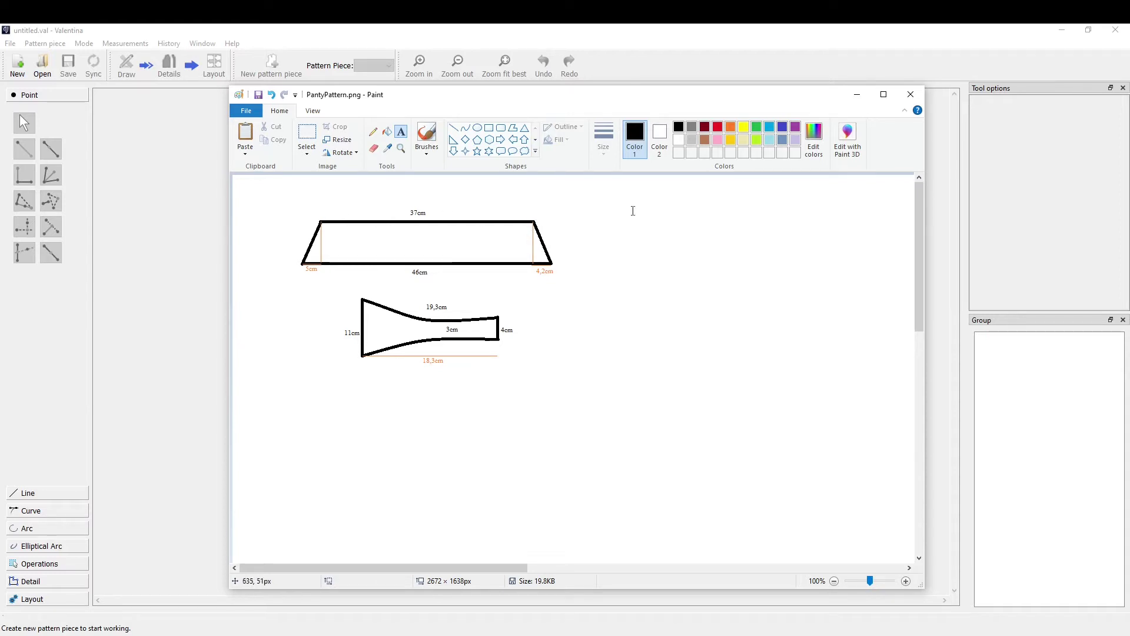
- Switch from Paint to Valentina and create a new pattern with the piece name PantyHip and centimeters as units
left_click(856, 98)
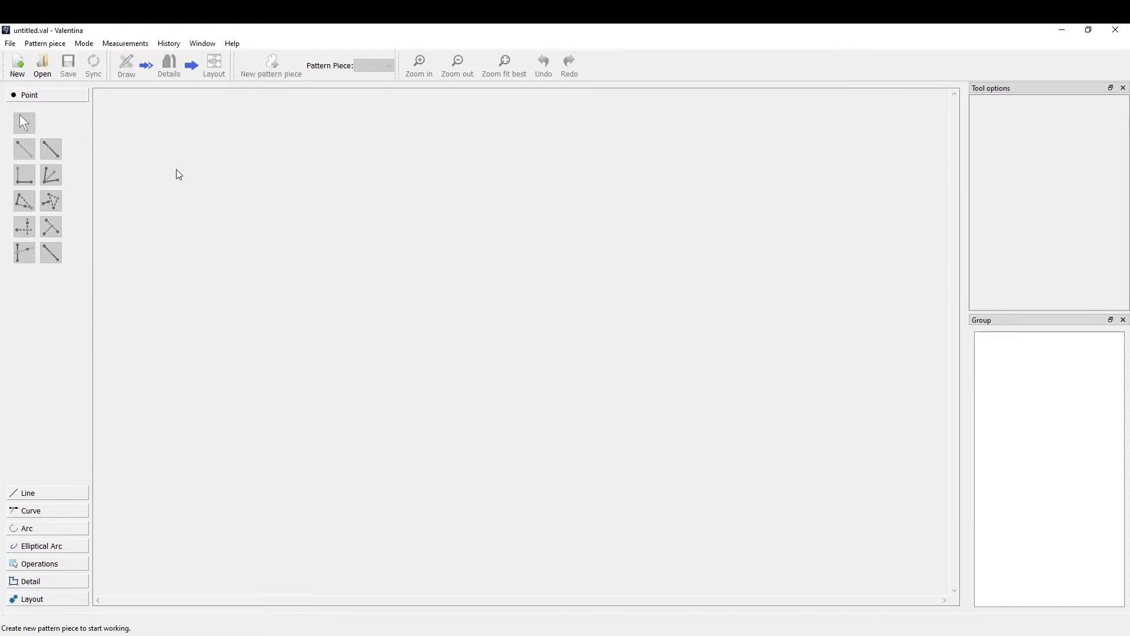
left_click(18, 66)
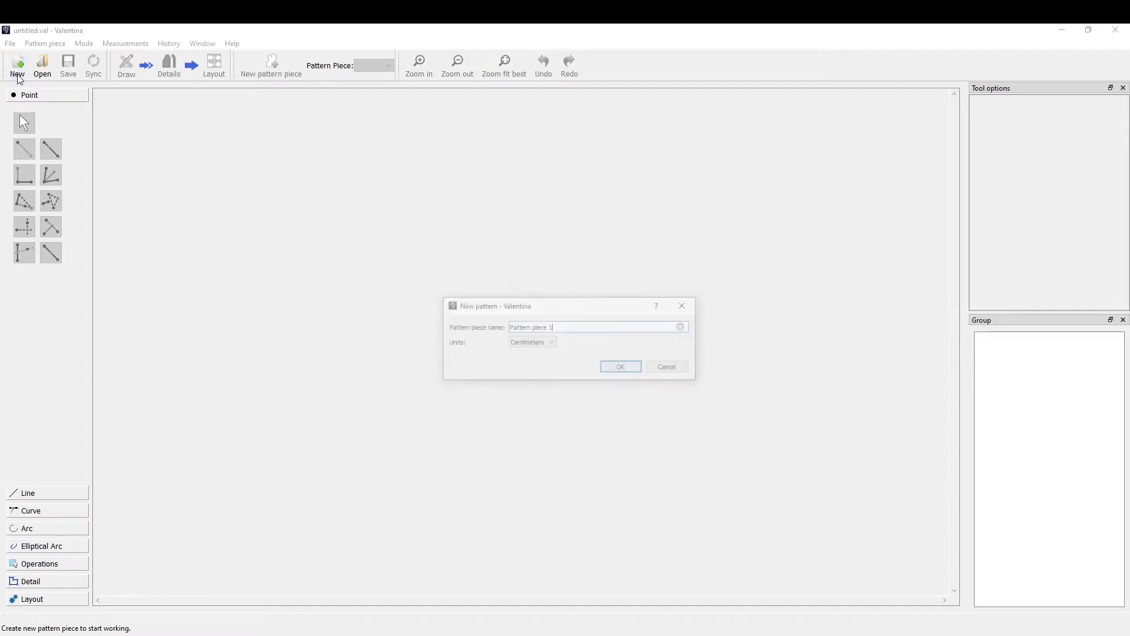
left_click_drag(556, 327, 495, 337)
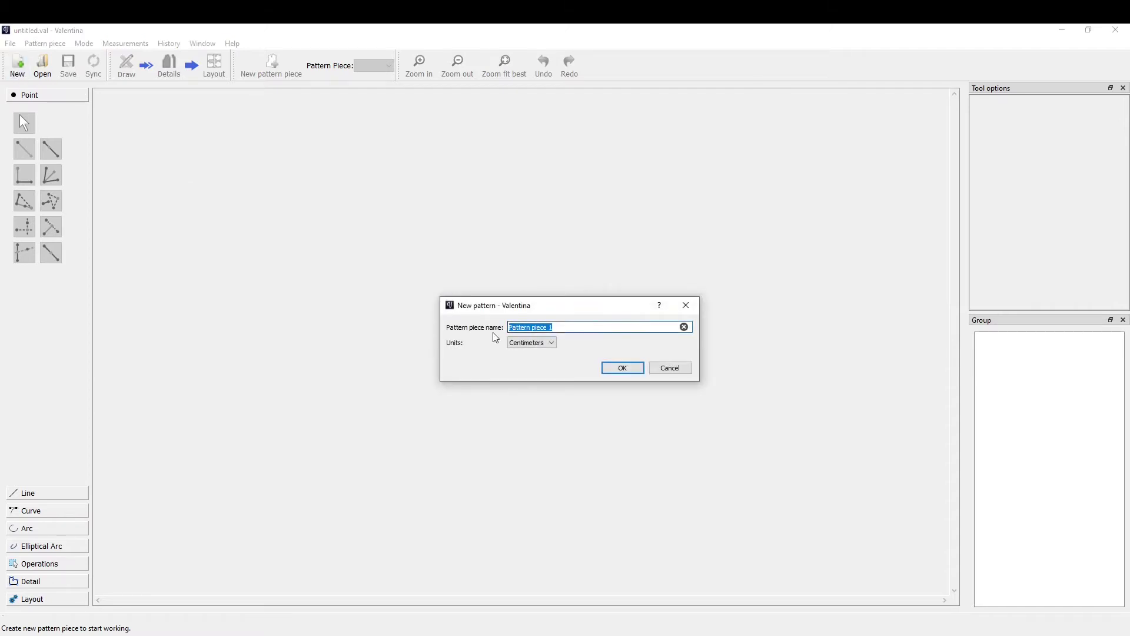
type("P")
type("antyHip")
left_click(524, 347)
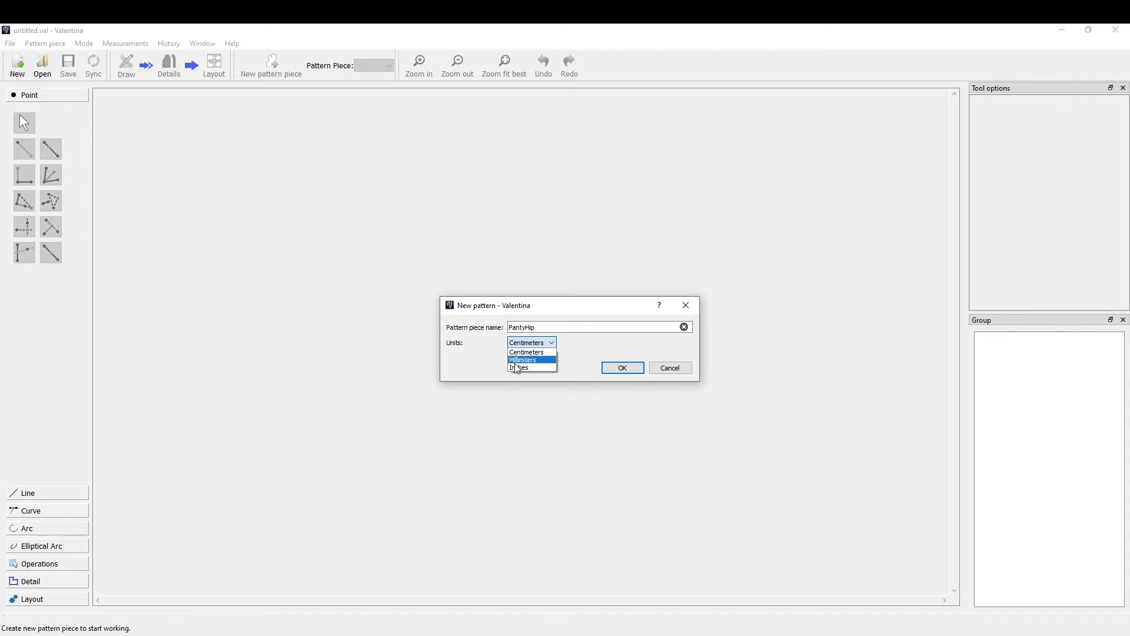
left_click(539, 352)
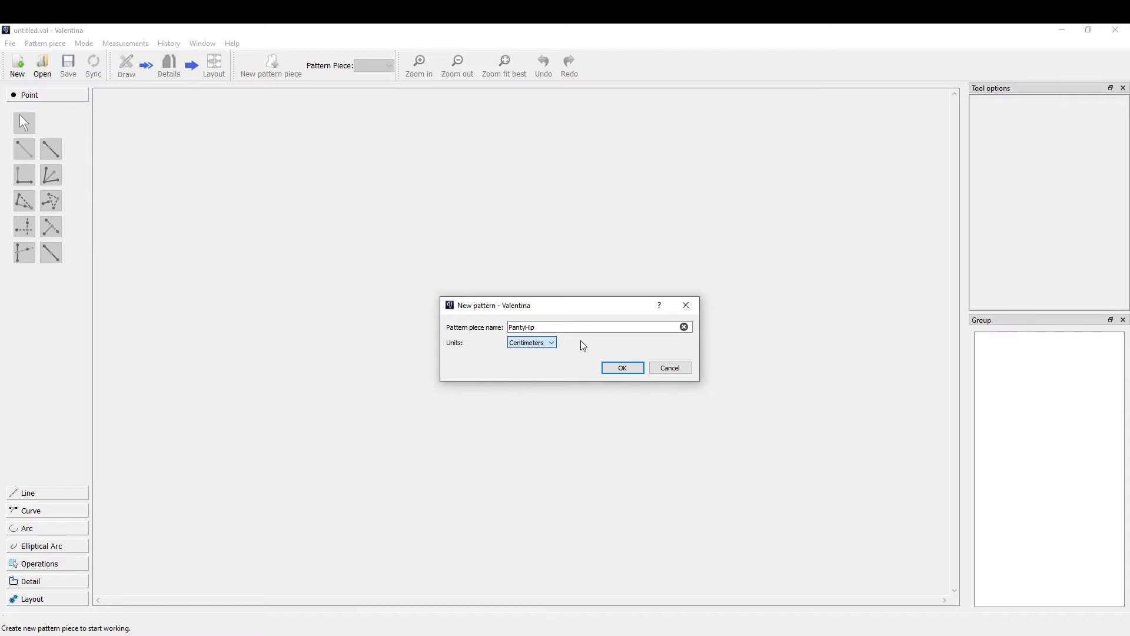
left_click(622, 369)
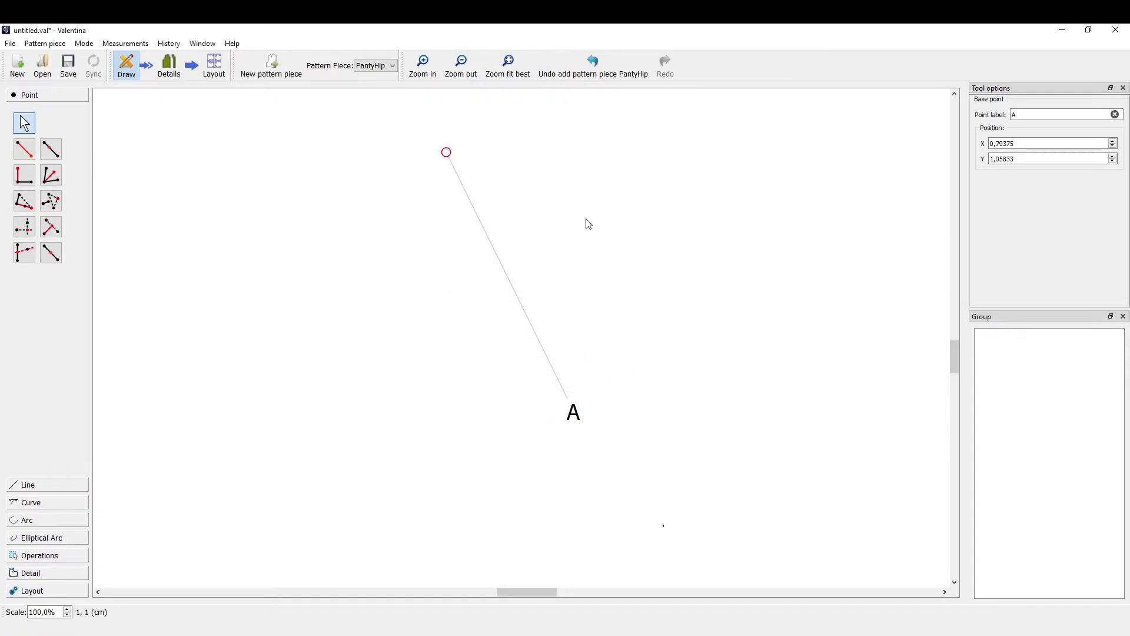
- Move base point A to about X 0.39, Y 1.31 cm
scroll(588, 223, "down", 3)
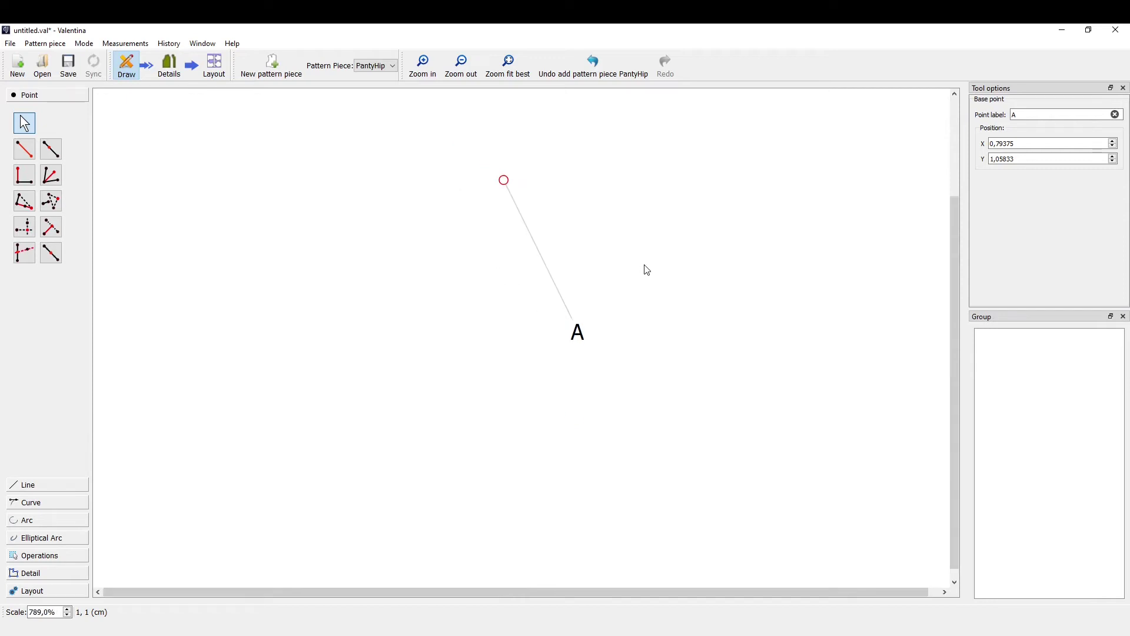
scroll(647, 270, "up", 3)
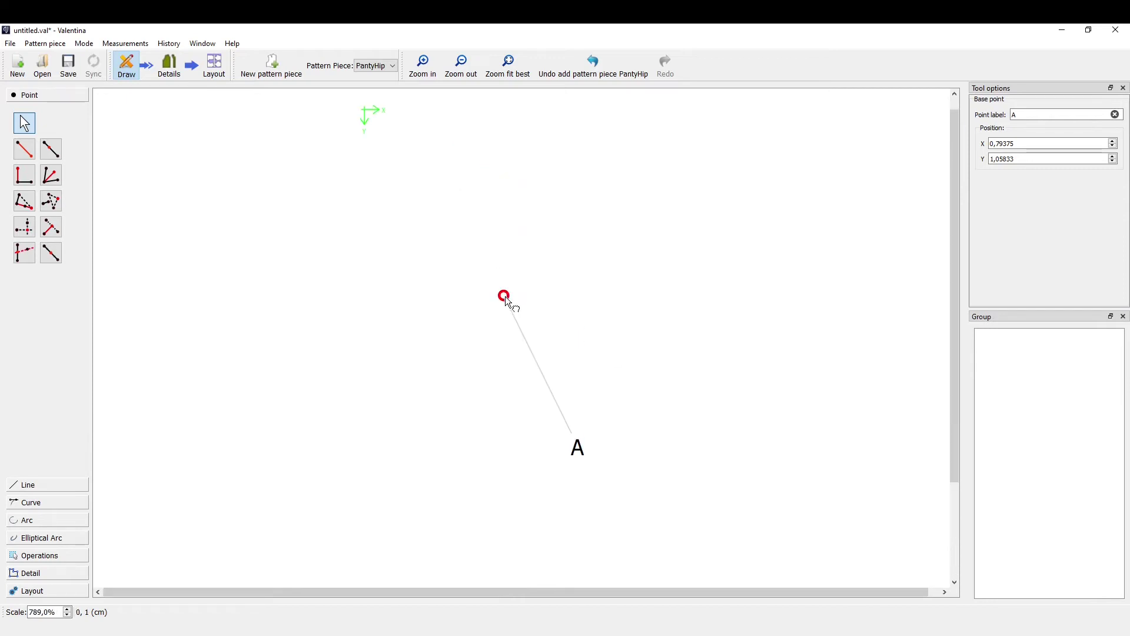
left_click_drag(505, 295, 435, 340)
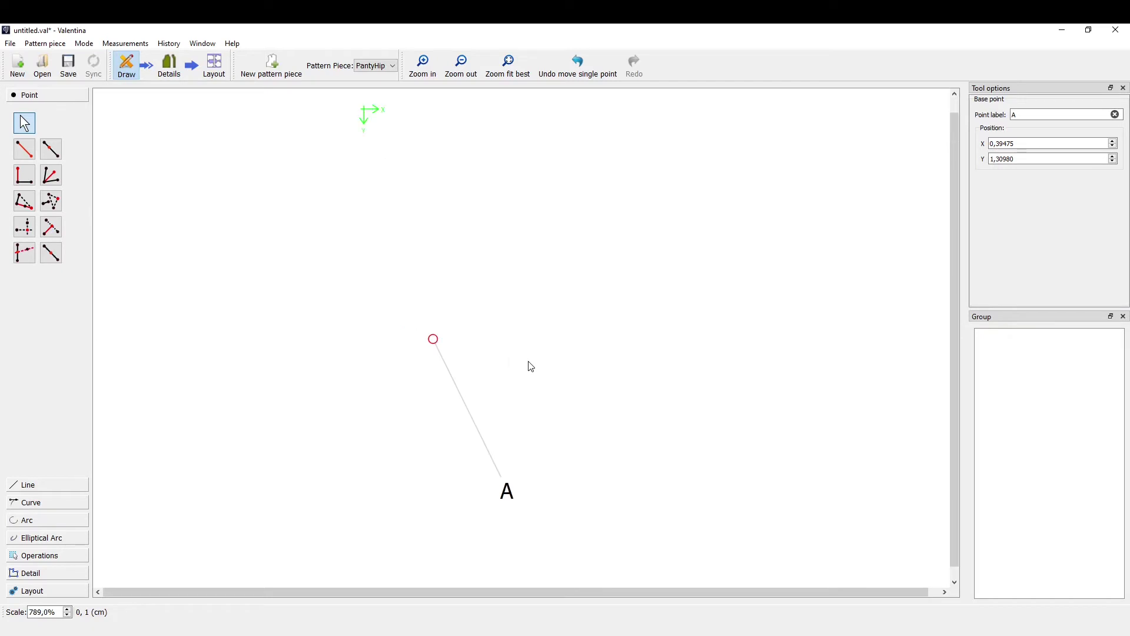
scroll(530, 366, "down", 5)
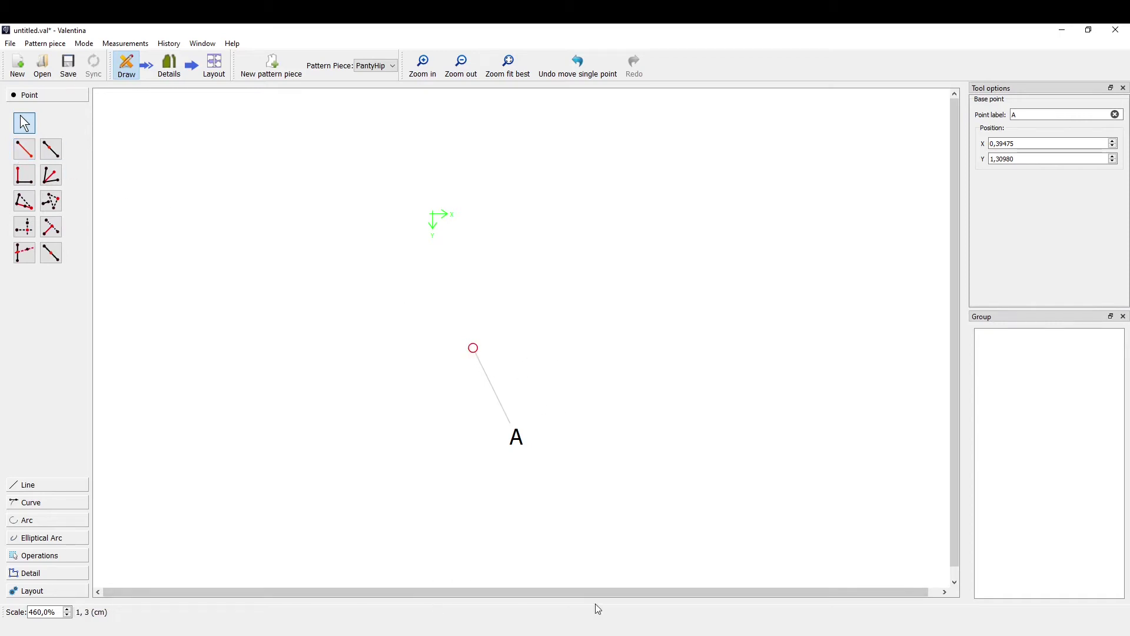
- Consult the PantyPattern.png sketch in Paint and place a point at distance and angle about 4.1 cm to the right of A
left_click(621, 594)
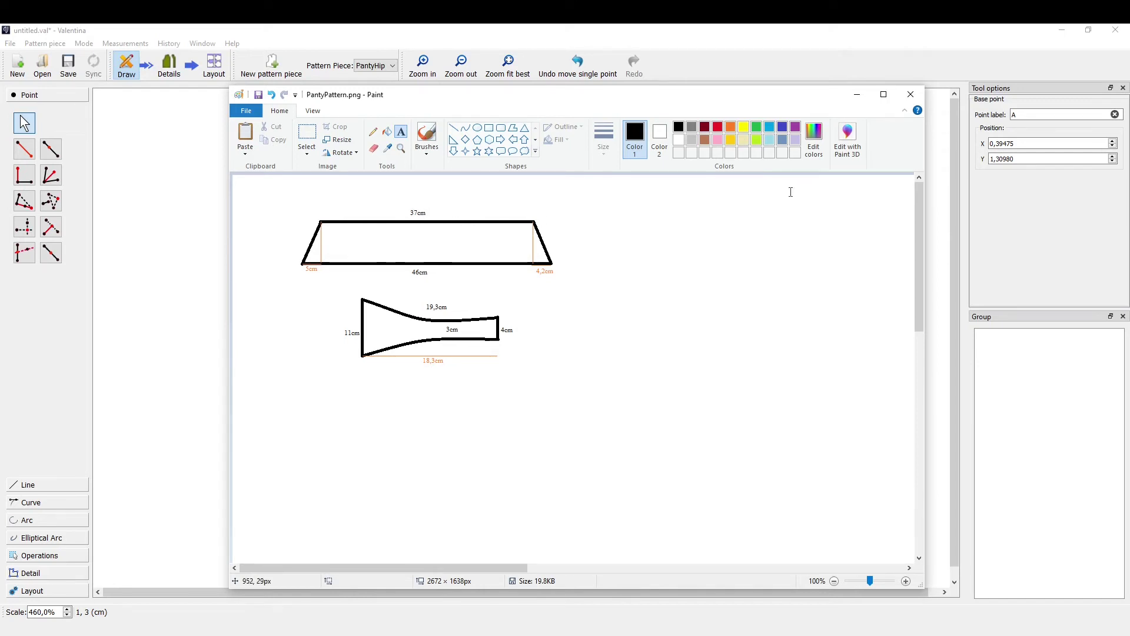
left_click(857, 94)
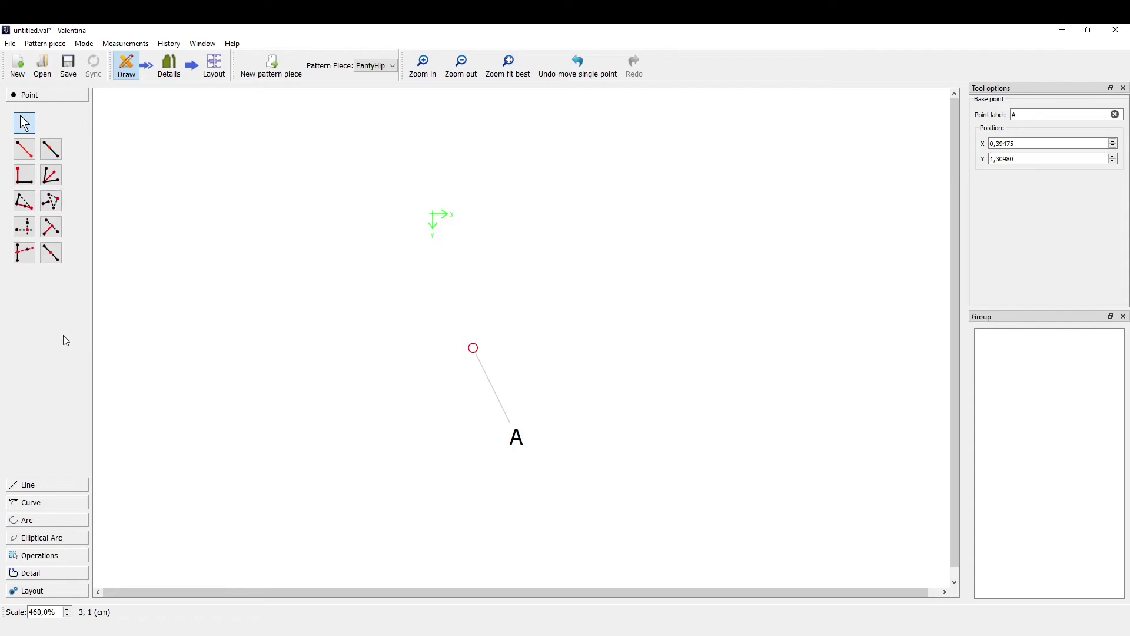
left_click(36, 485)
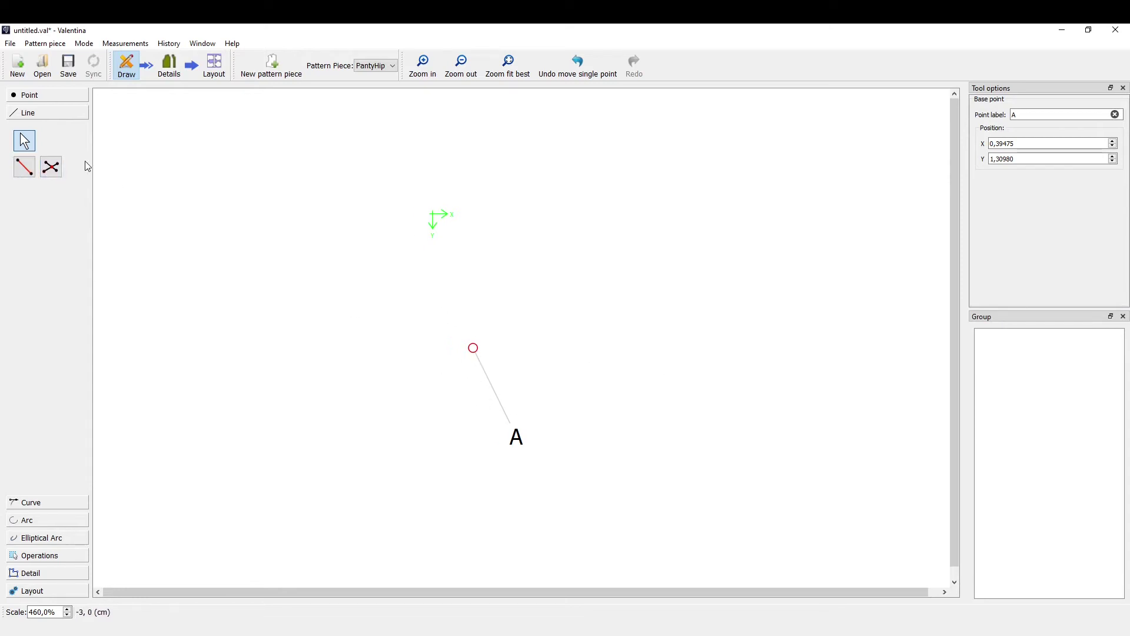
left_click(35, 98)
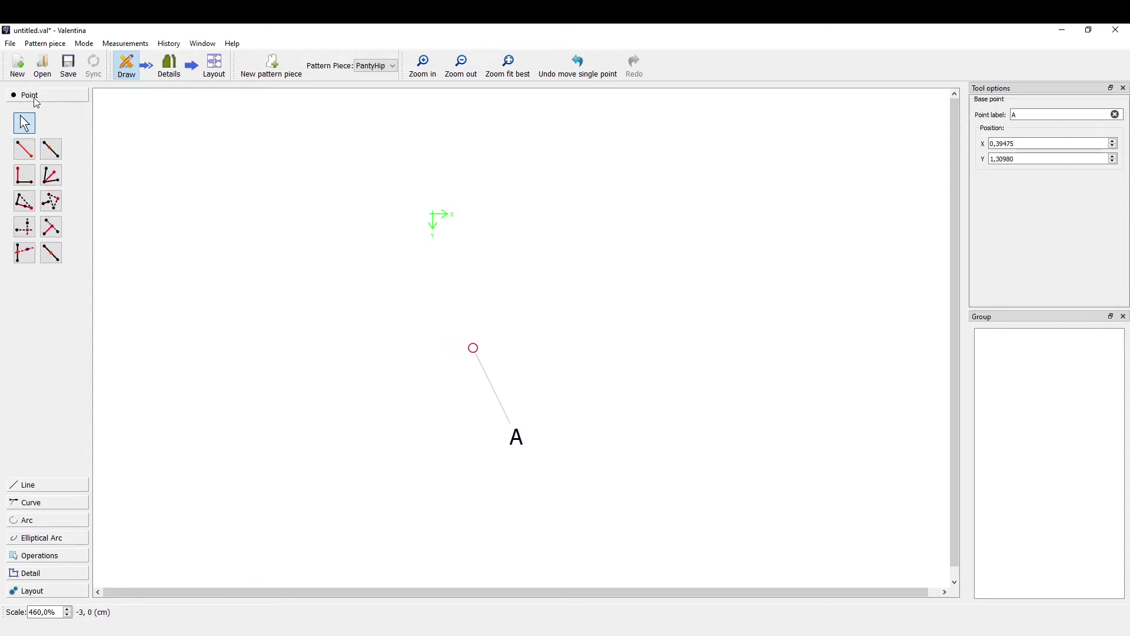
left_click(25, 155)
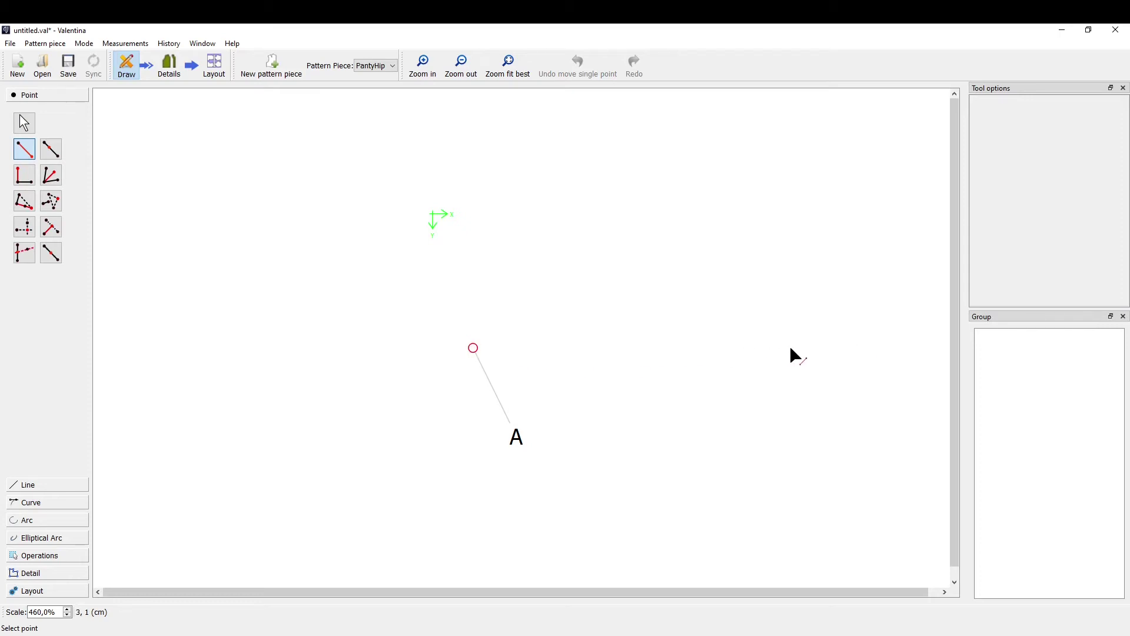
left_click(473, 348)
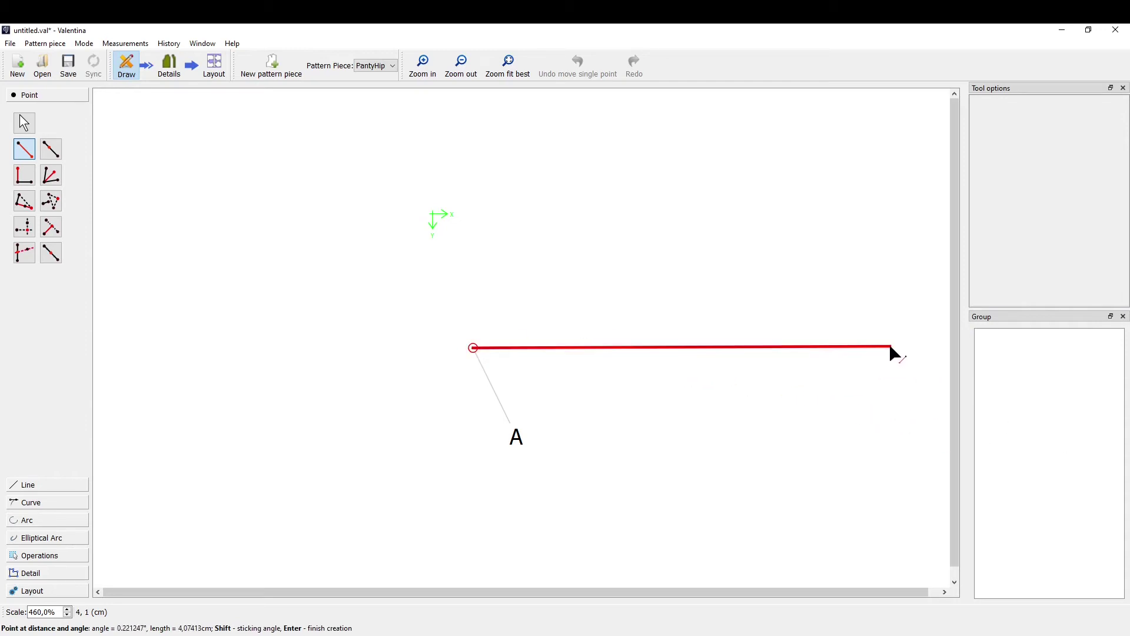
left_click(894, 361)
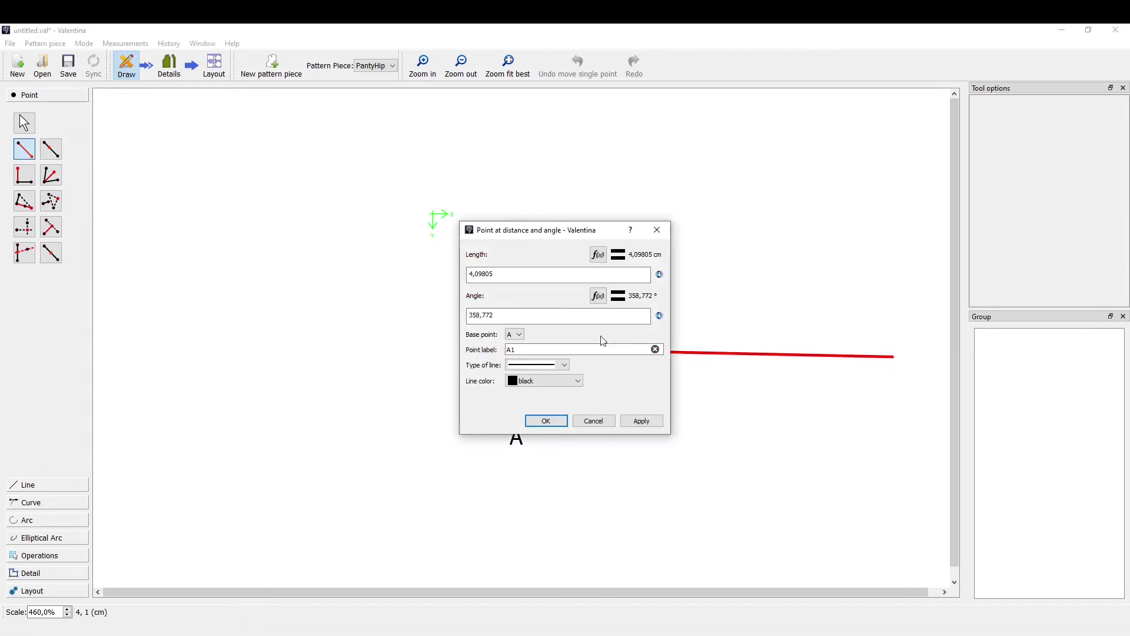
- Set the new point's length to 37 cm and its angle to 360°, and create it as A1
left_click(500, 277)
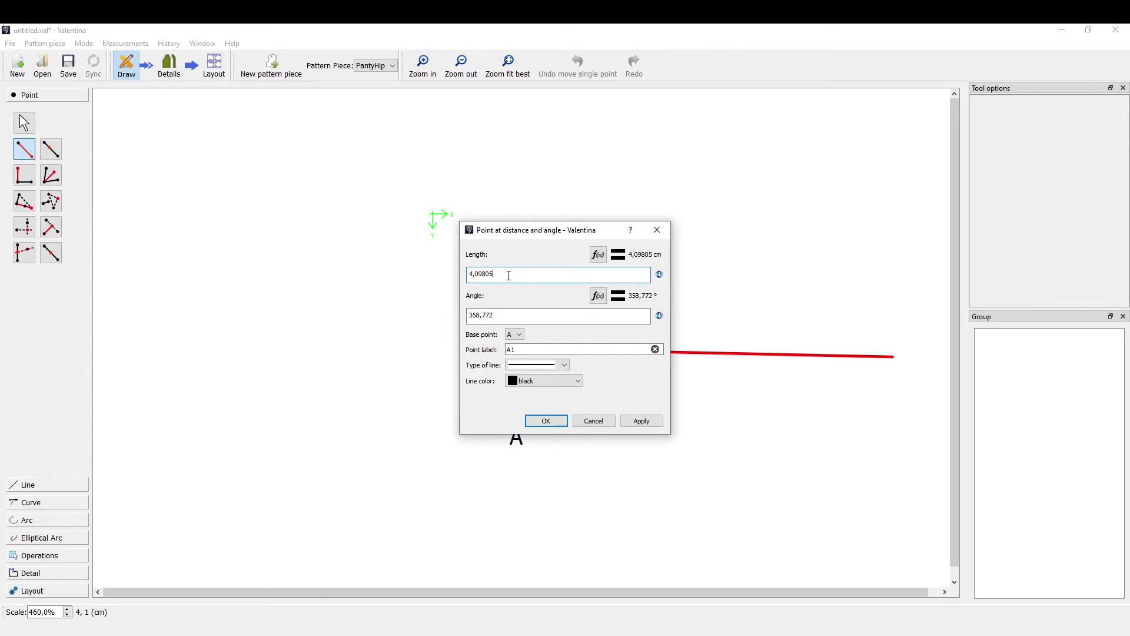
key("BackSpace")
key("BackSpace")
key("BackSpace")
key("BackSpace")
key("BackSpace")
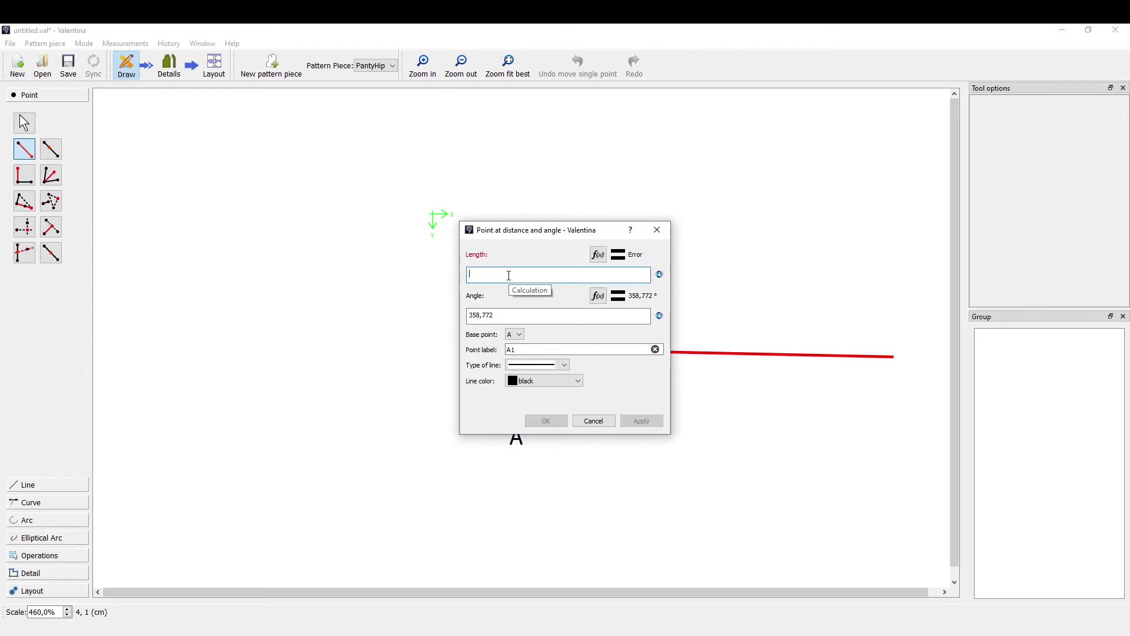
type("37")
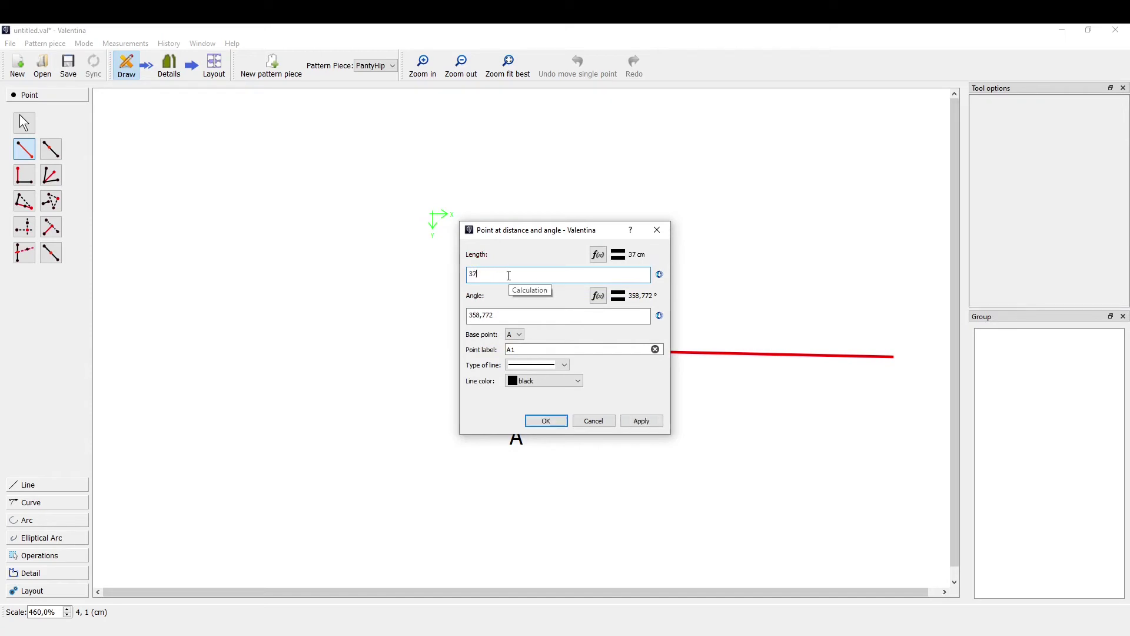
left_click_drag(505, 315, 457, 318)
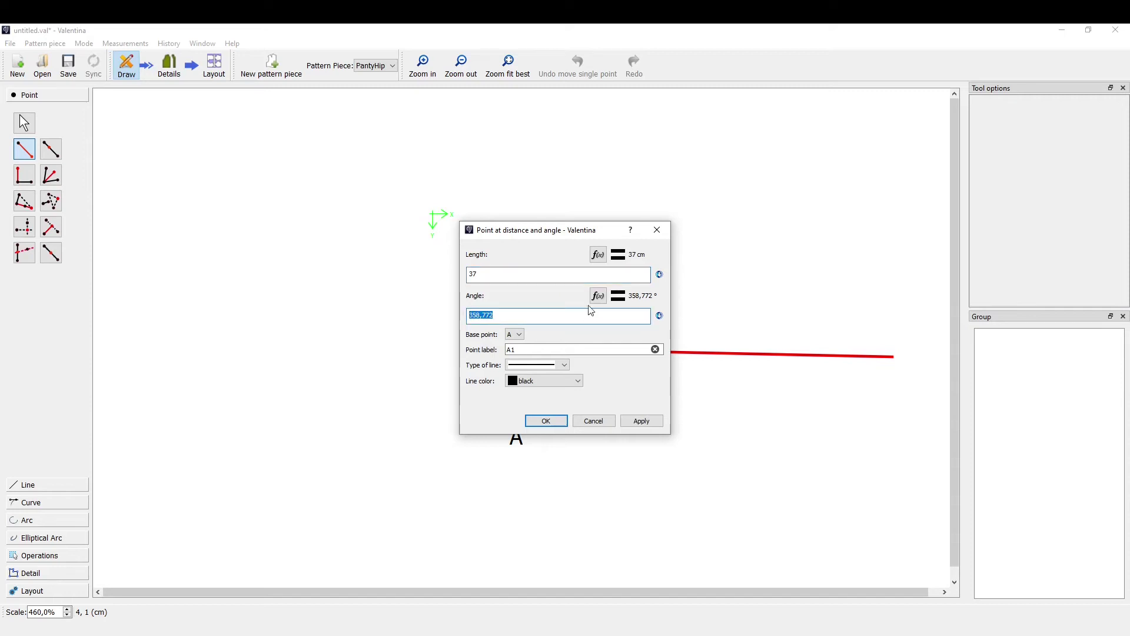
type("360")
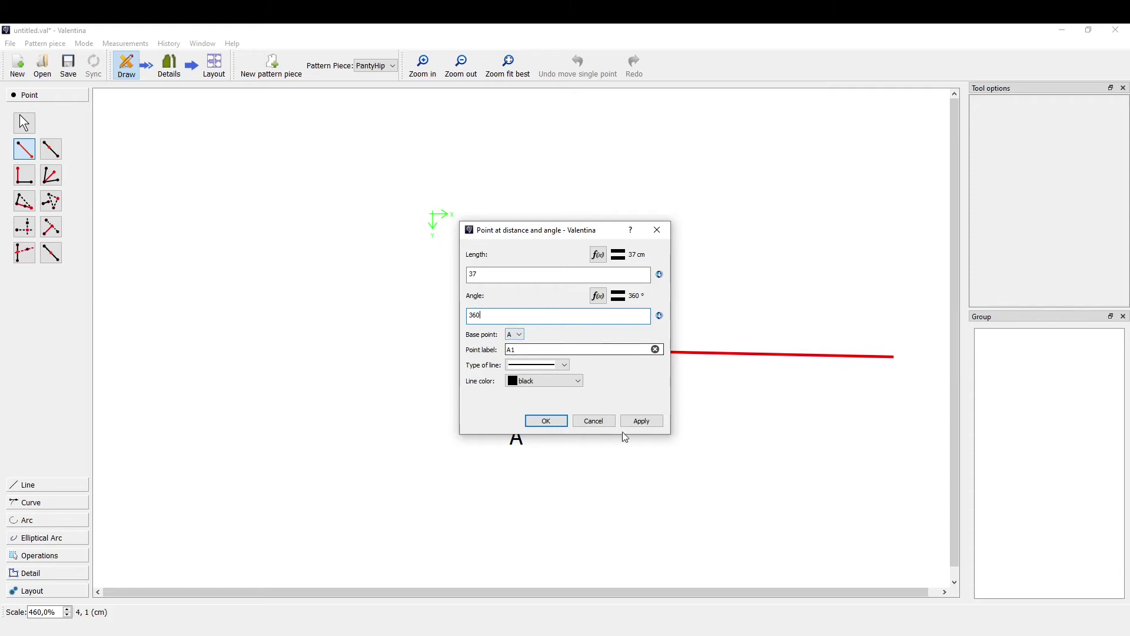
left_click(644, 421)
left_click(542, 421)
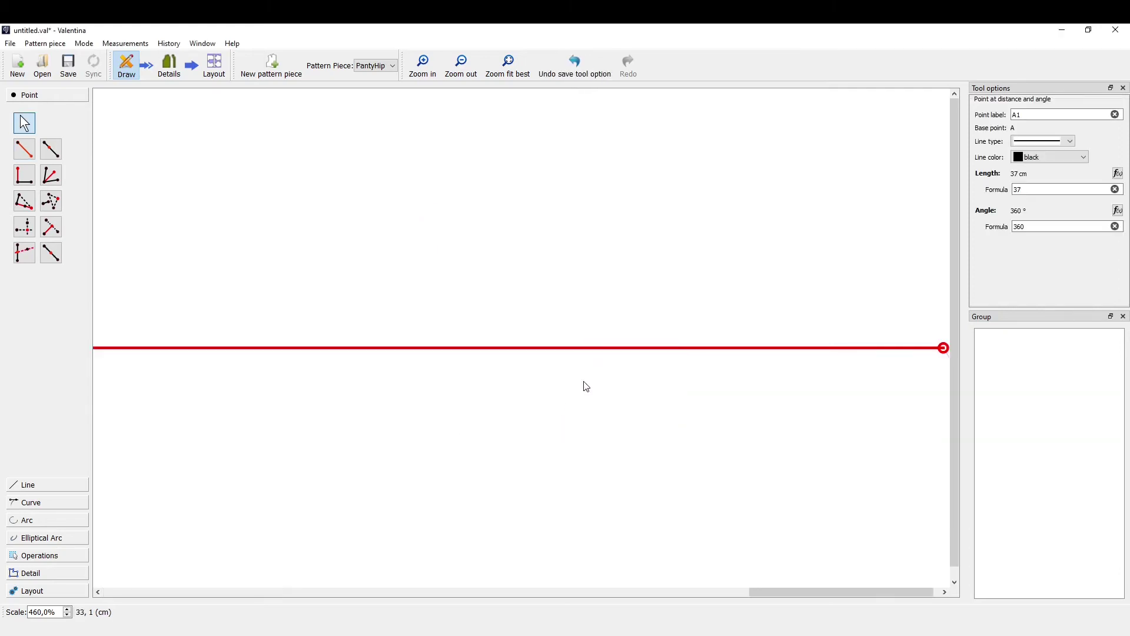
- Examine the whole line A–A1 and check the hip piece's remaining dimensions in the Paint sketch PantyPattern.png
scroll(551, 403, "down", 5)
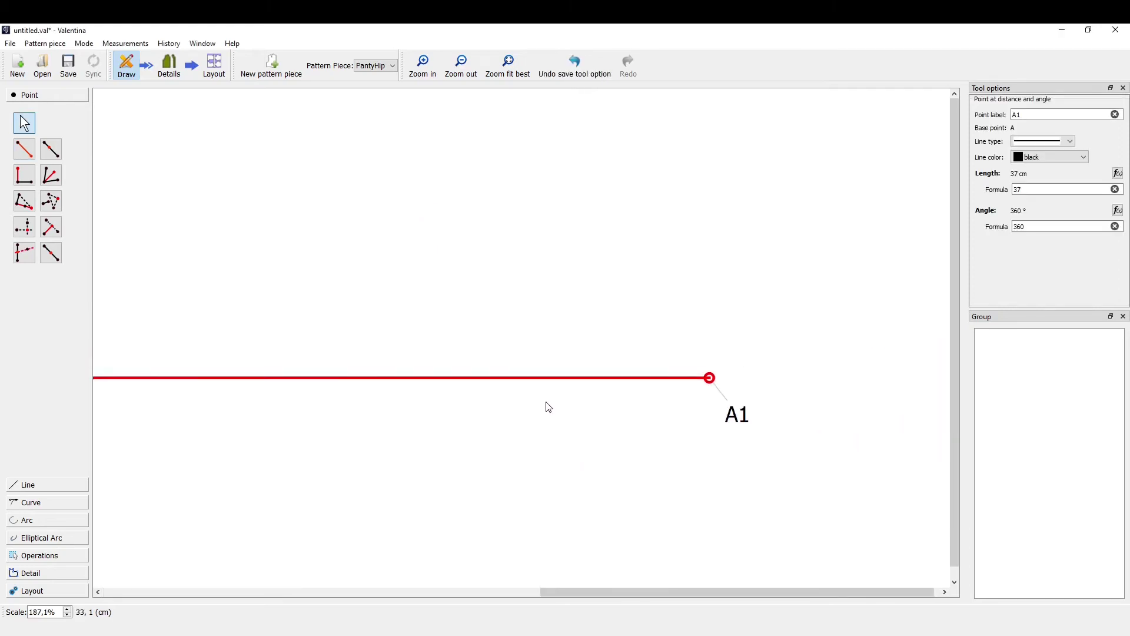
scroll(512, 454, "down", 2)
left_click_drag(376, 591, 207, 591)
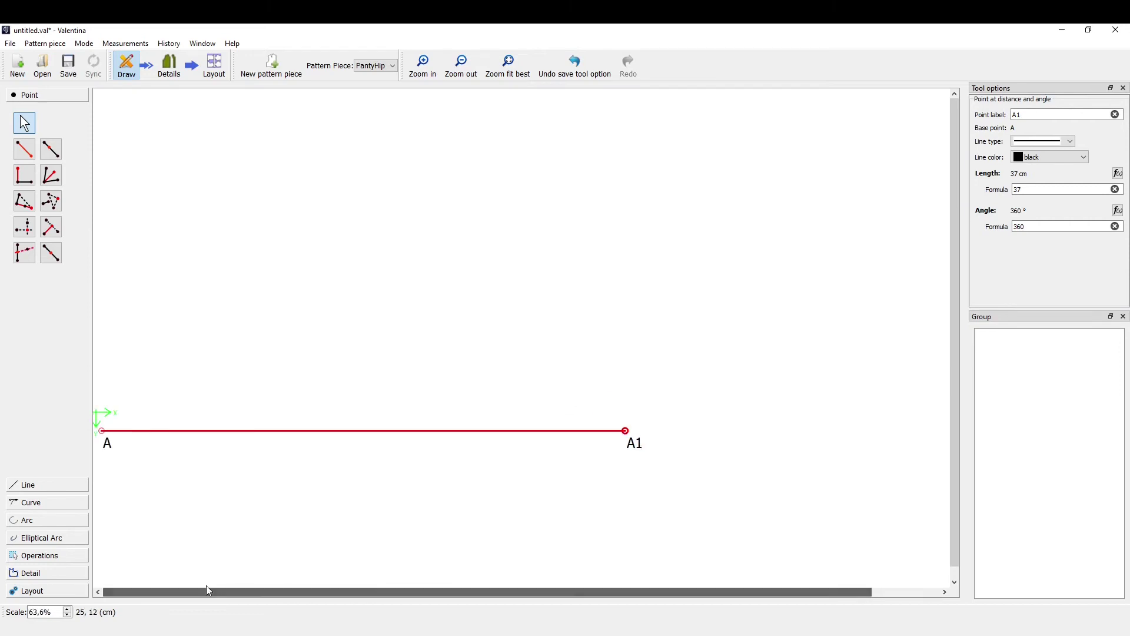
scroll(307, 475, "down", 1)
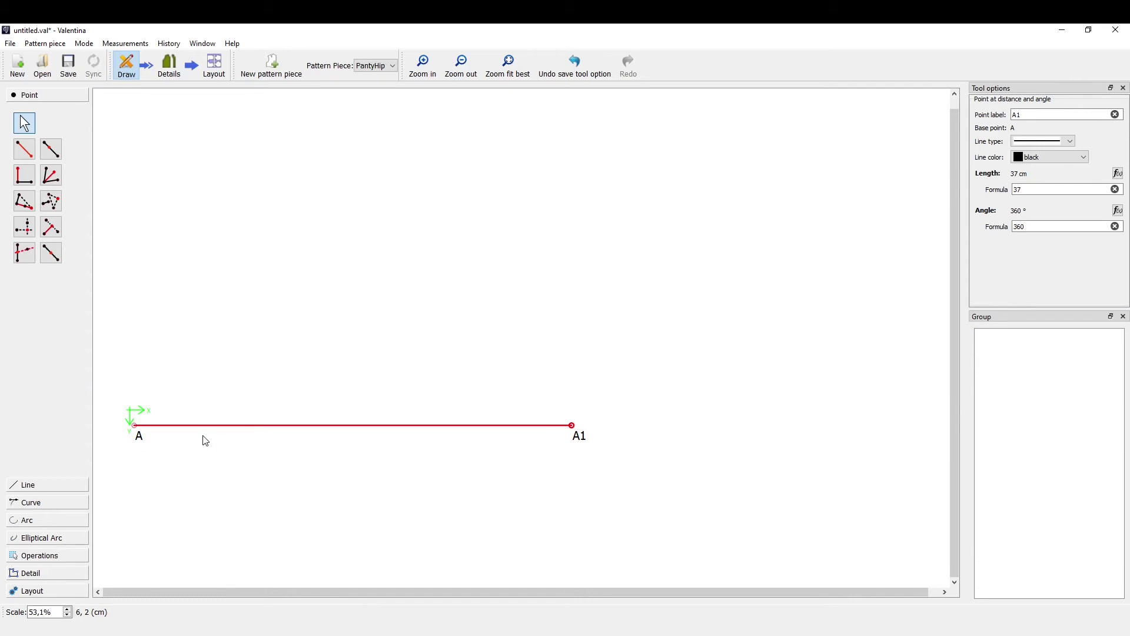
key("alt+Tab")
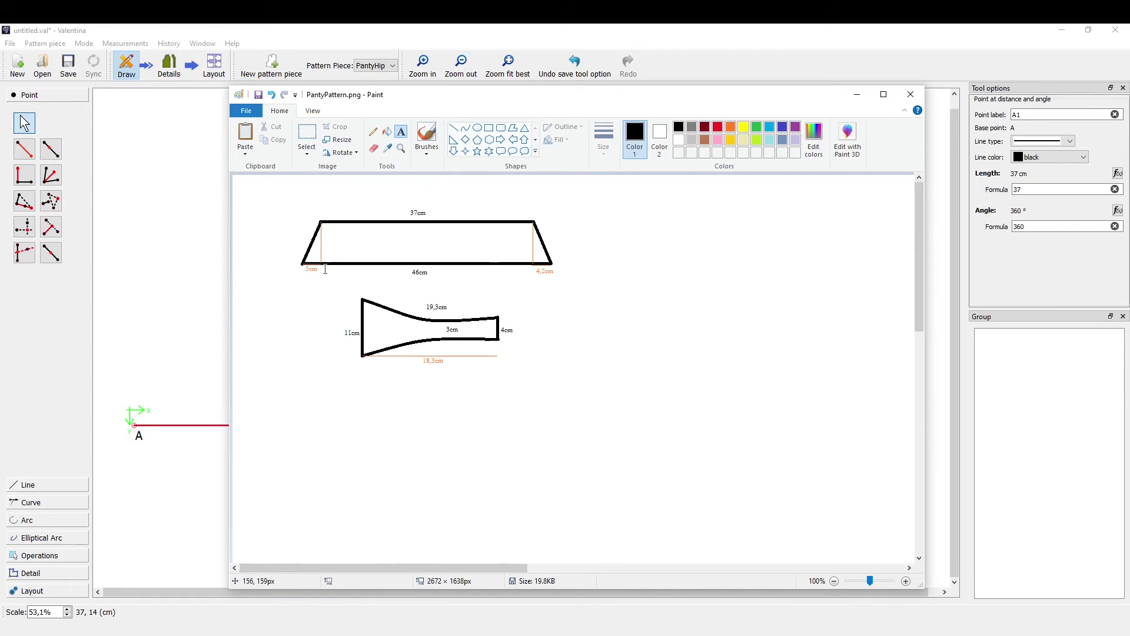
left_click(857, 94)
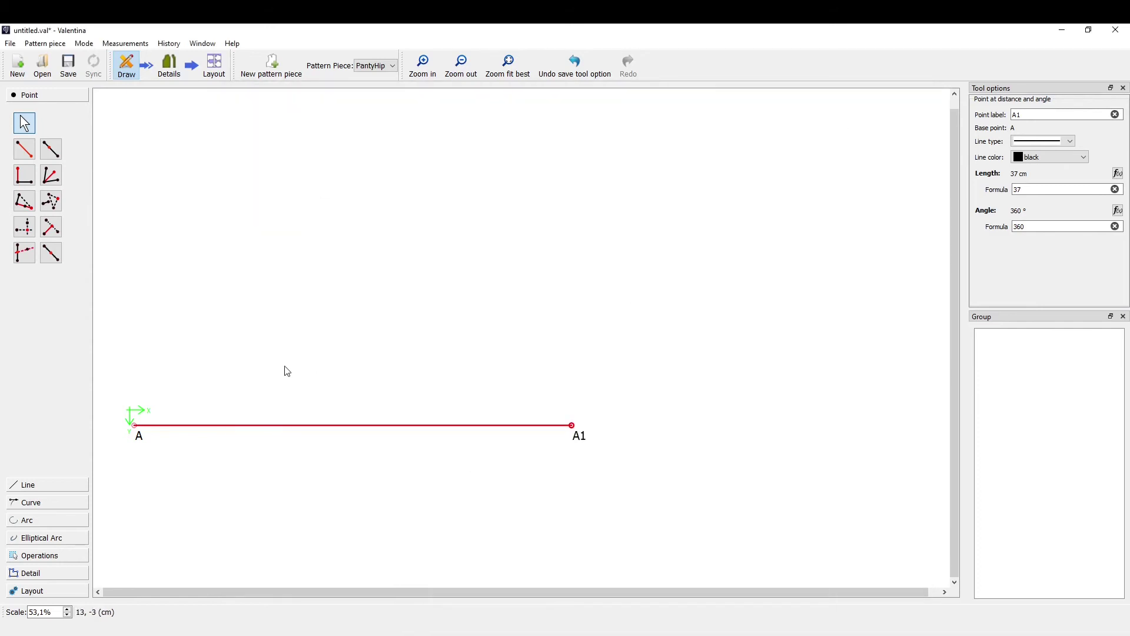
scroll(383, 147, "down", 1)
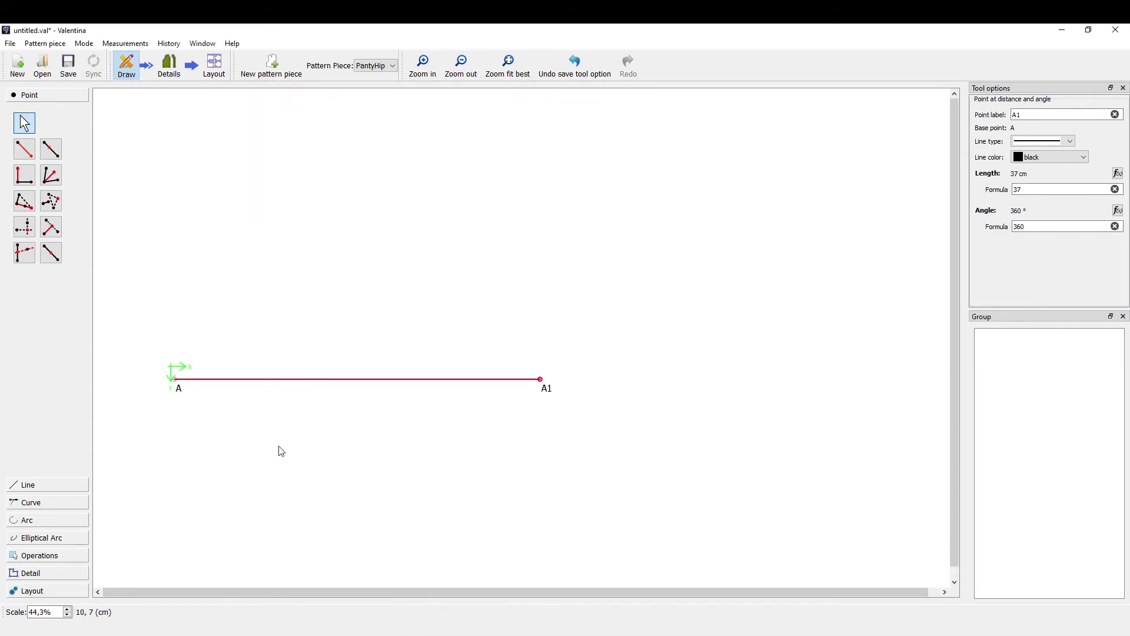
scroll(247, 521, "up", 2)
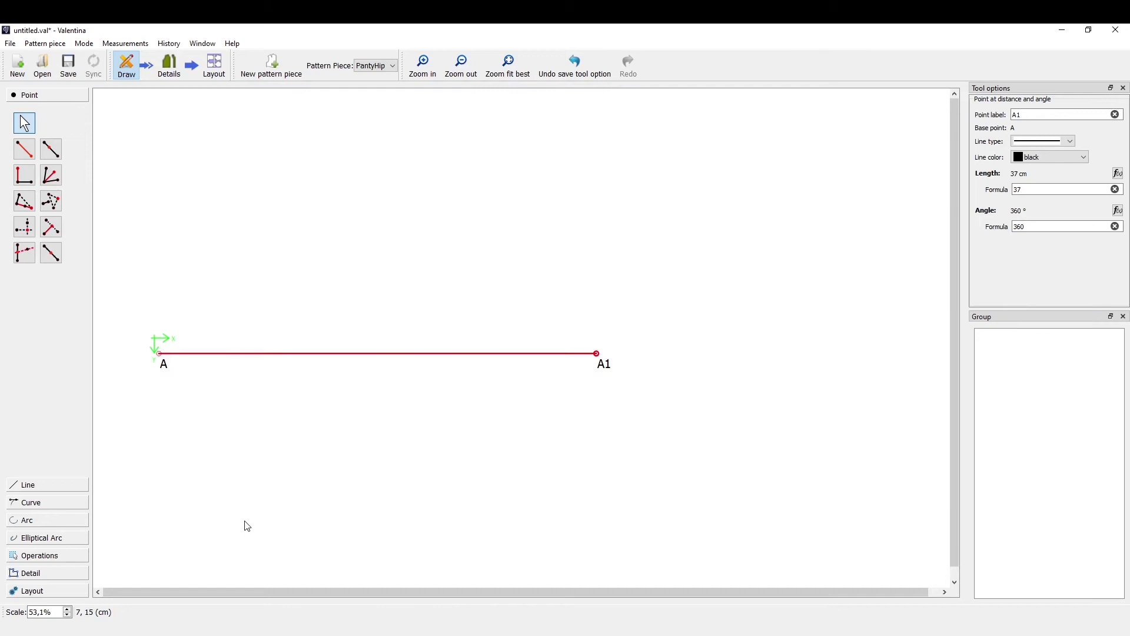
left_click(28, 180)
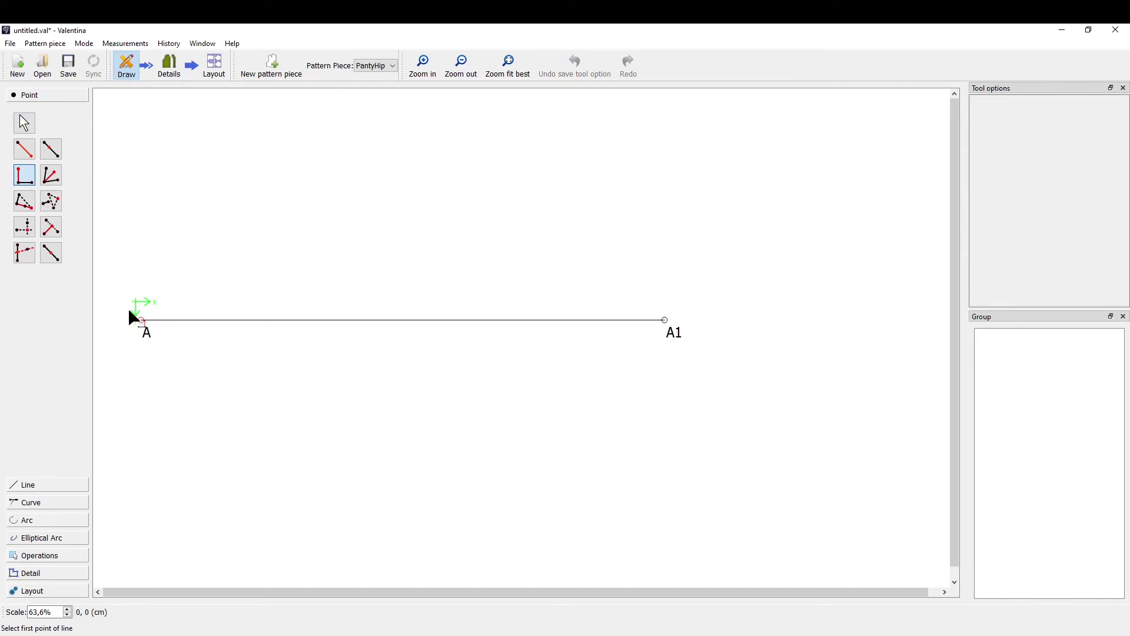
left_click(142, 321)
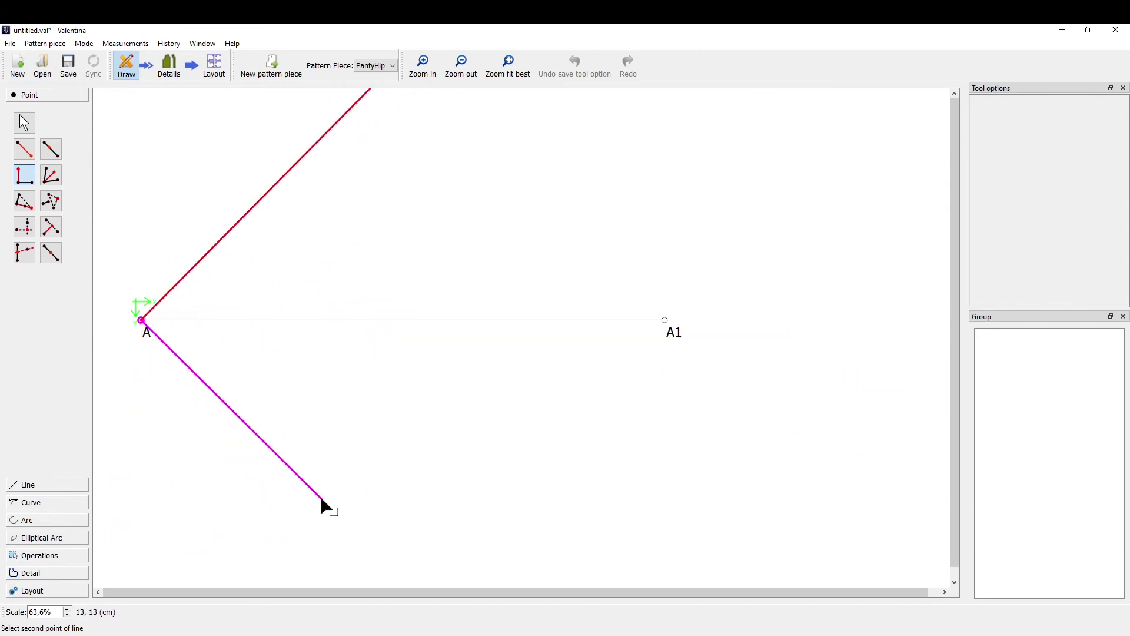
key("Escape")
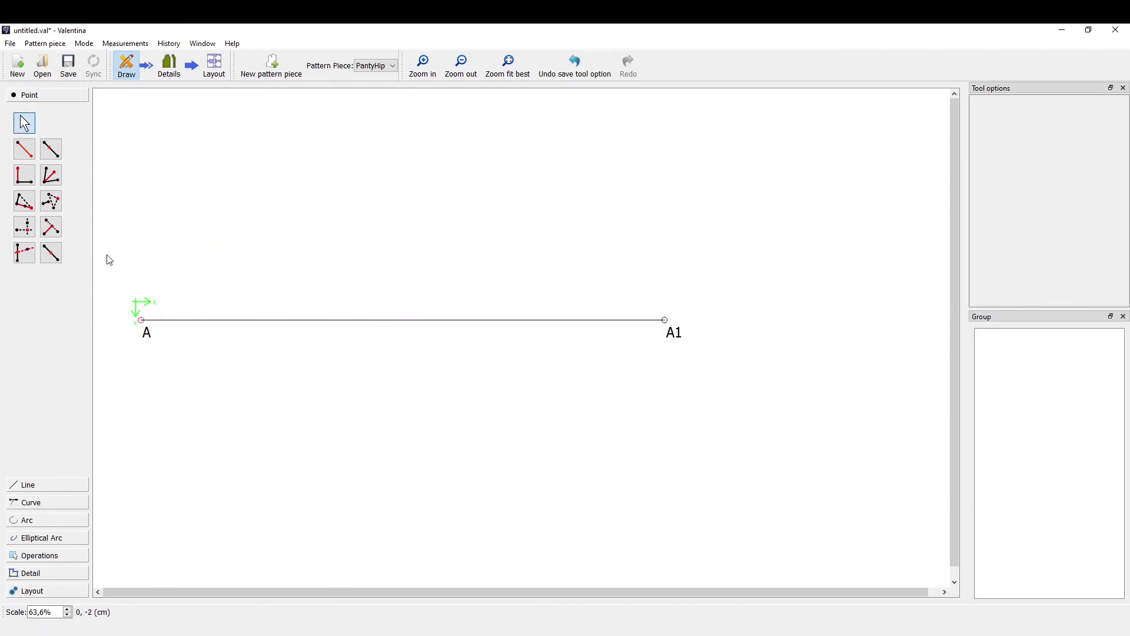
- Begin a point along the perpendicular at A1, using A as the second point of the line
left_click(24, 175)
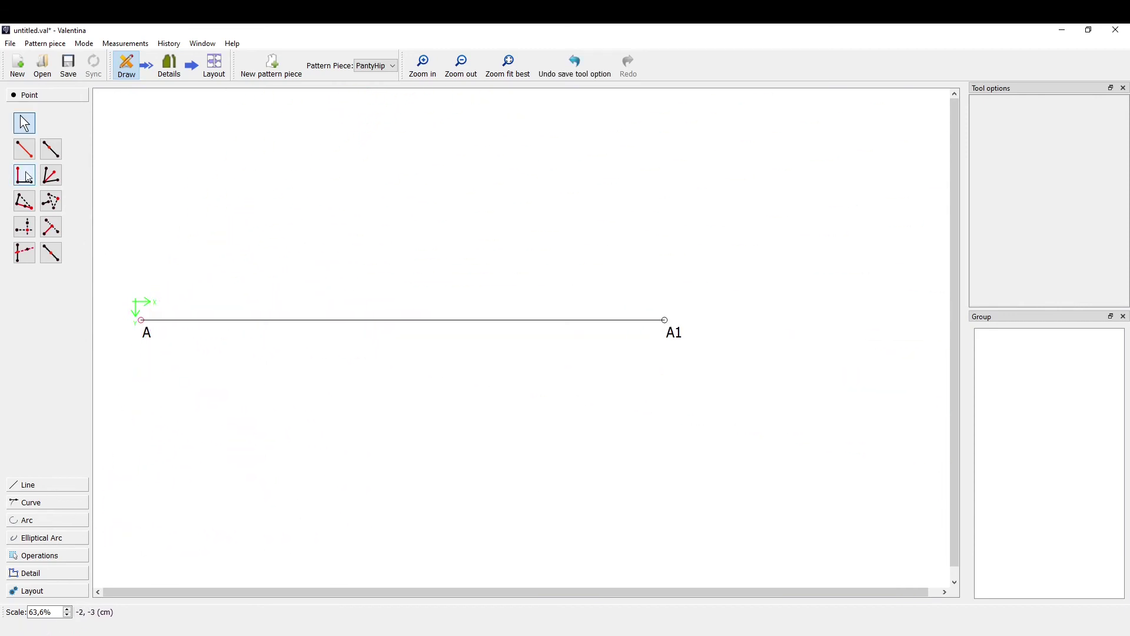
left_click(665, 321)
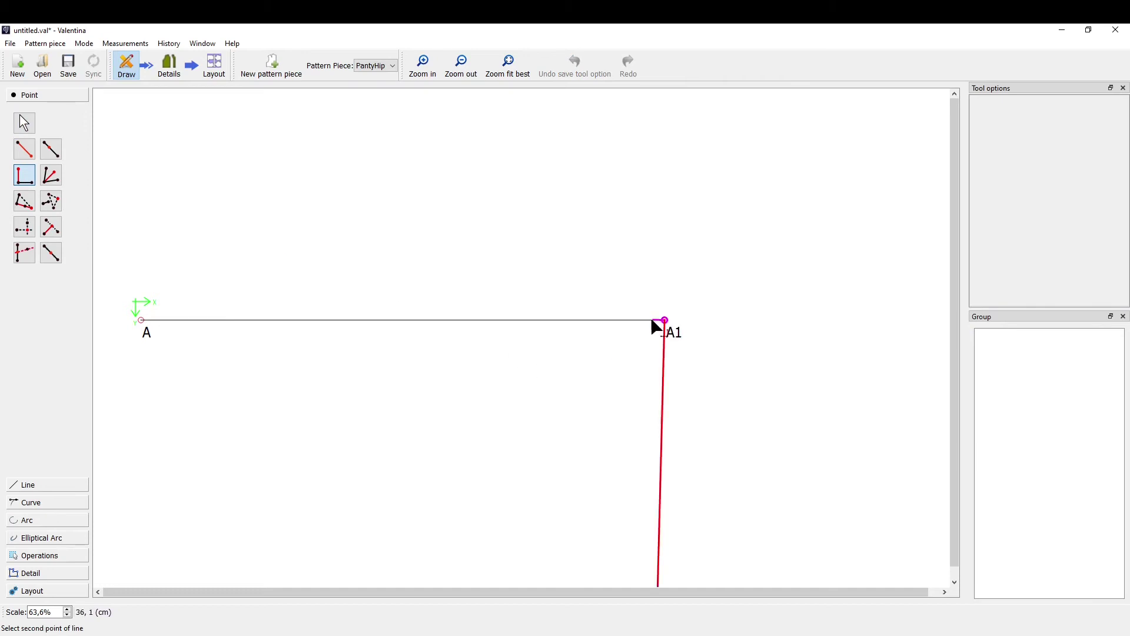
left_click(141, 321)
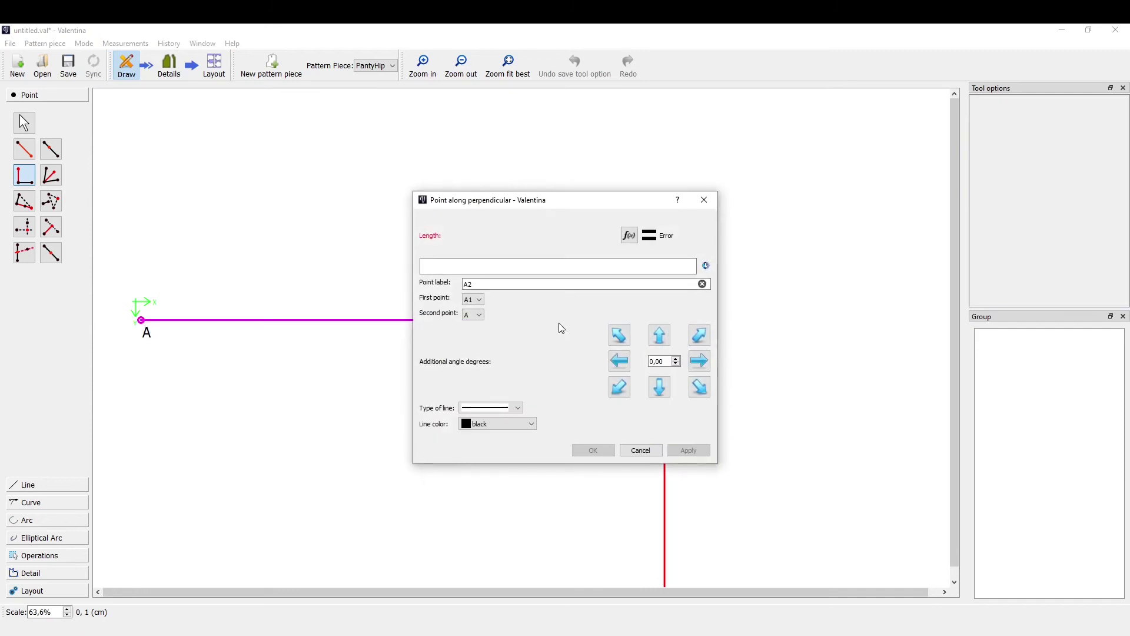
left_click(463, 264)
- Switch to Paint and label the right vertical guide of the hip sketch in PantyPattern.png with orange text "9cm"
key("alt+Tab")
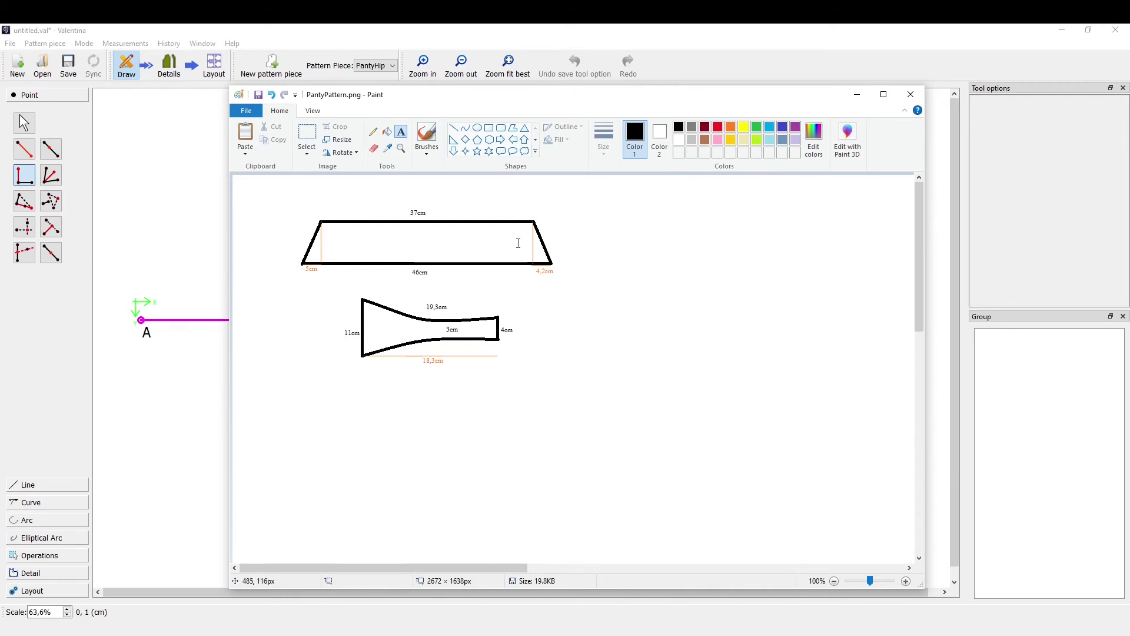
left_click(518, 243)
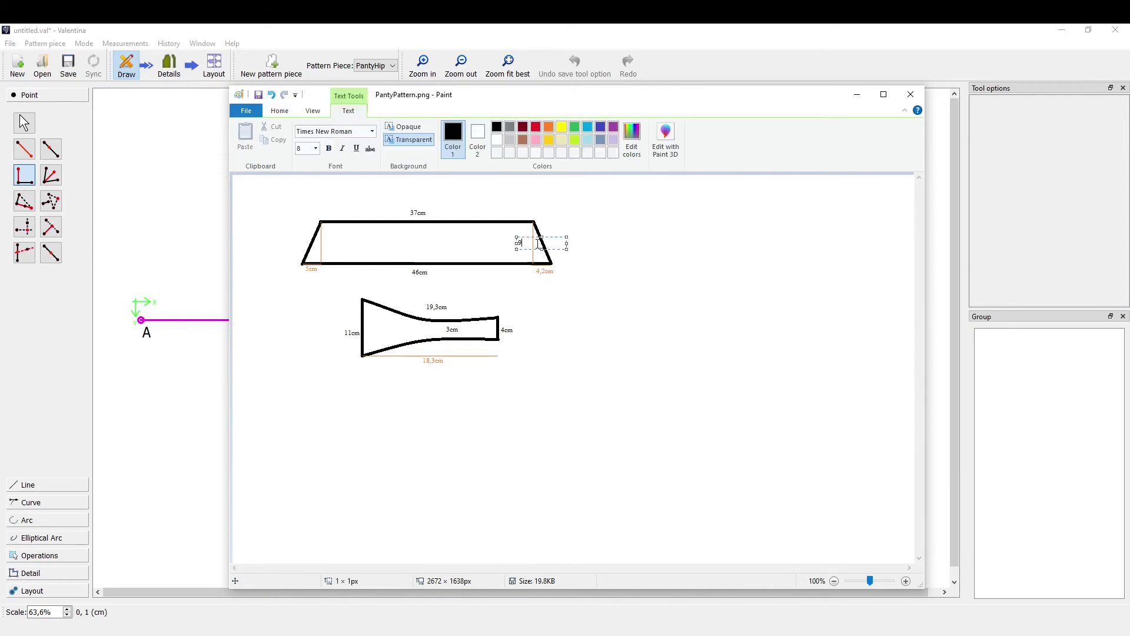
type("9cm")
double_click(522, 243)
left_click(548, 127)
left_click(616, 244)
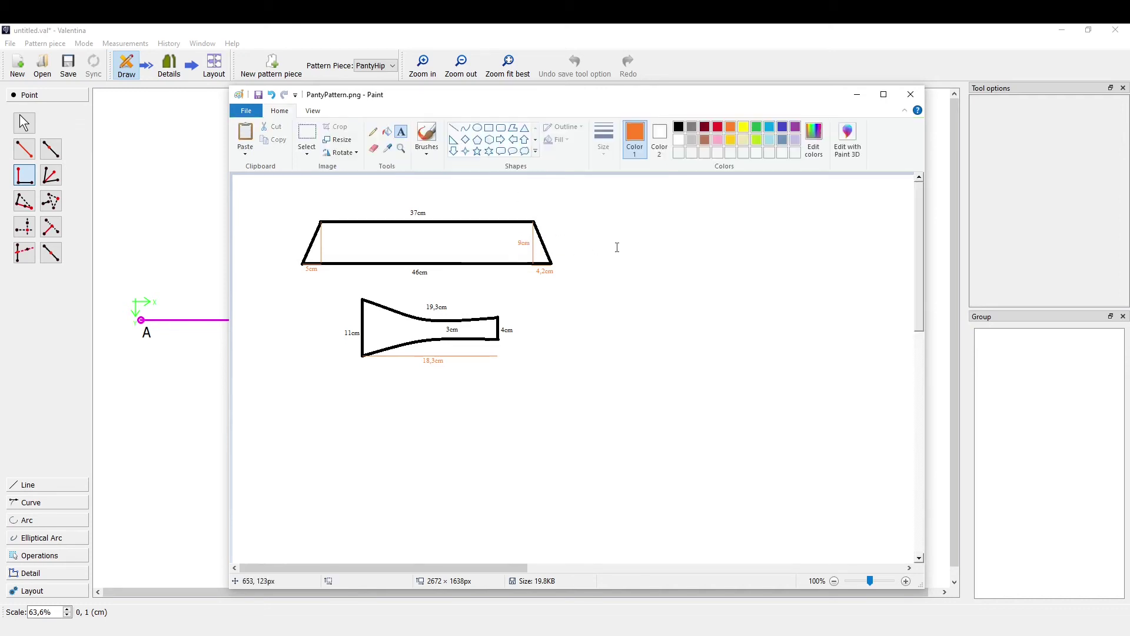
left_click(857, 95)
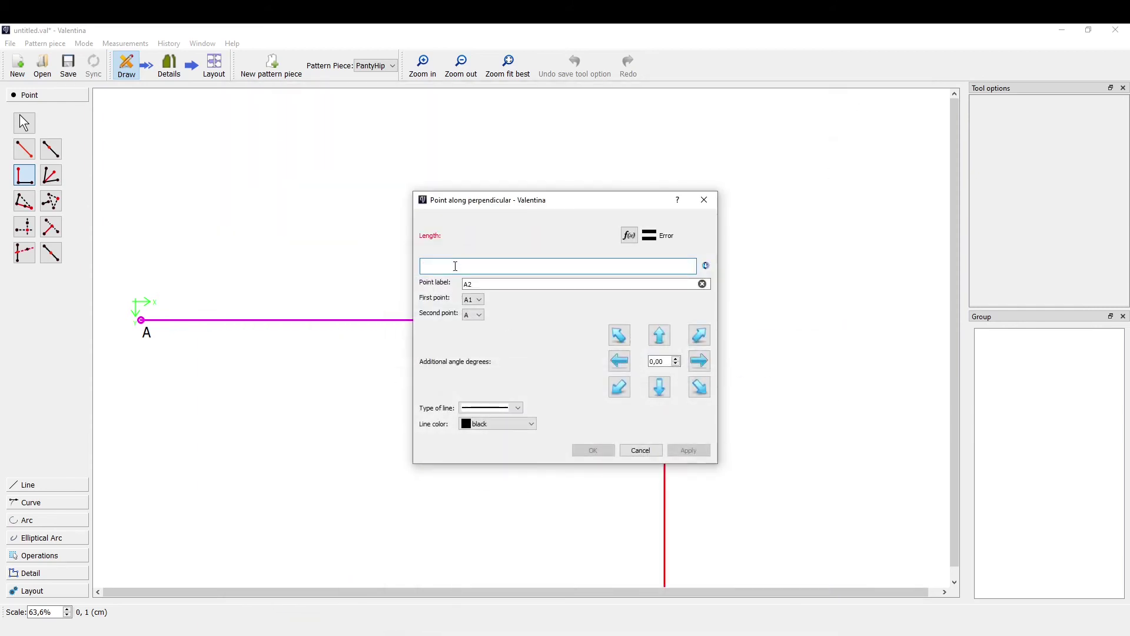
- Set the length of the perpendicular point from A1 to 9 cm and create it as A2
type("9")
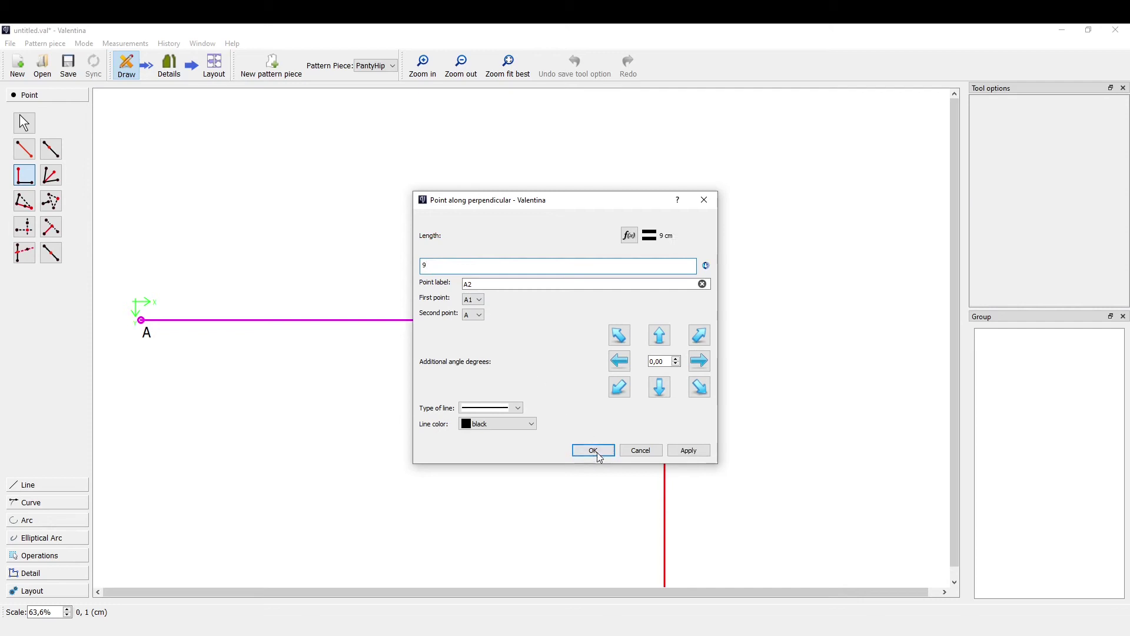
left_click(686, 456)
left_click(609, 451)
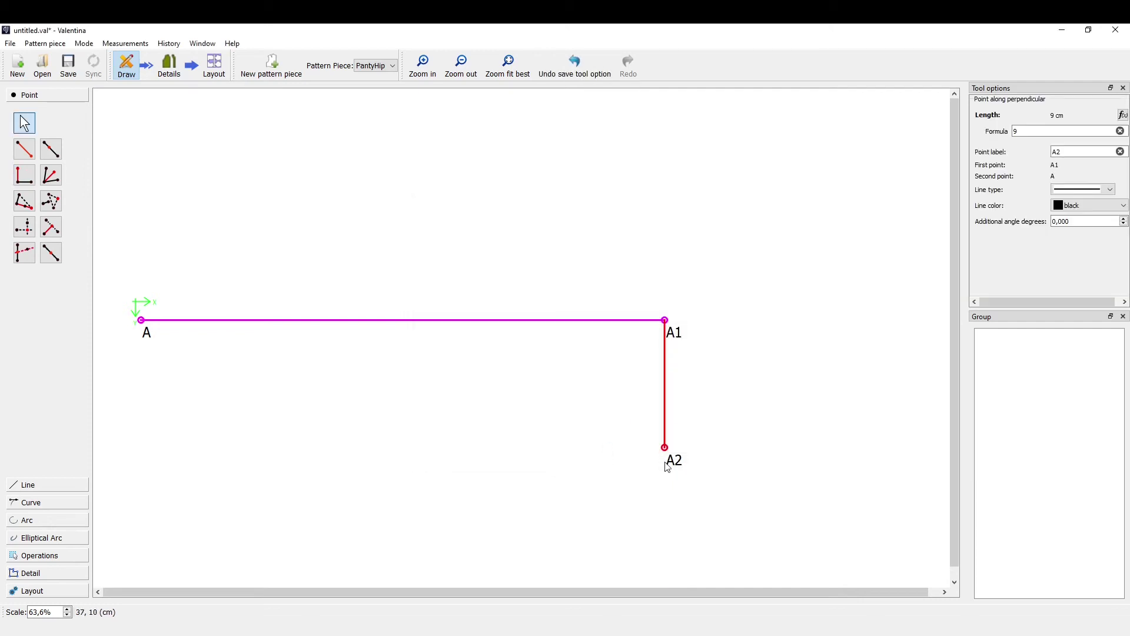
- Create point A3 along the perpendicular at A2, with A1 as the second point and a length of 37 cm
left_click(24, 175)
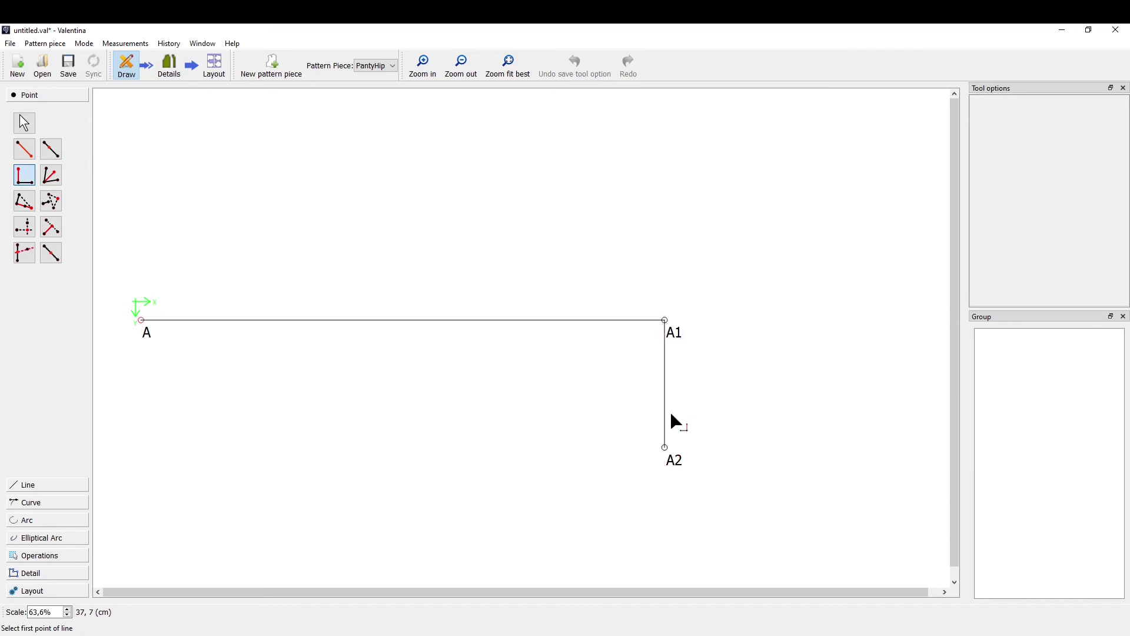
left_click(666, 448)
left_click(664, 321)
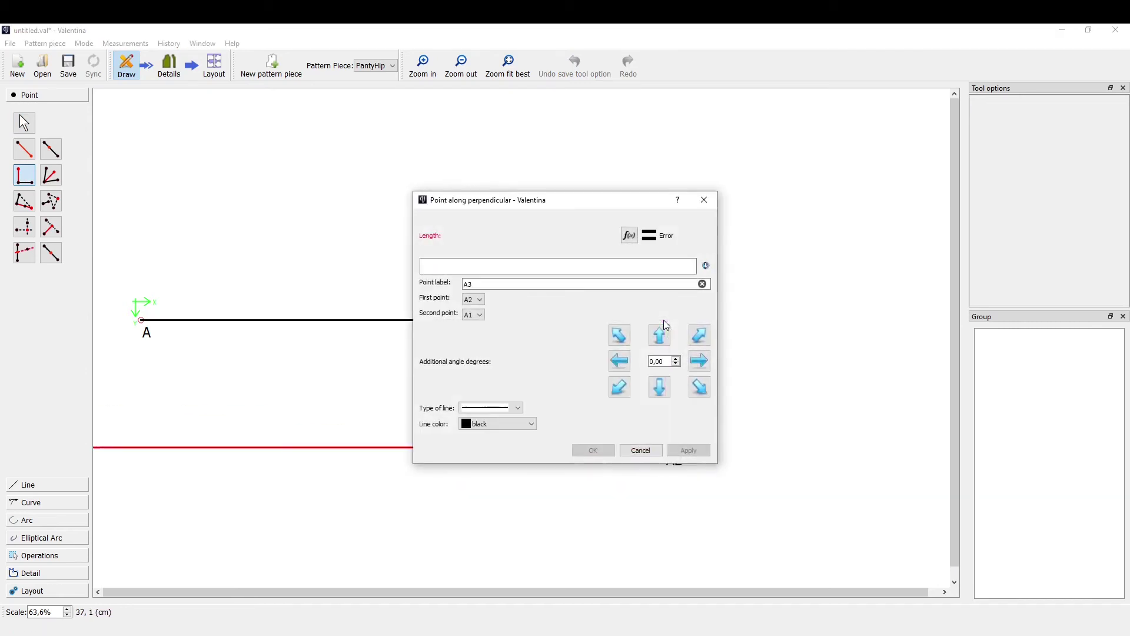
type("37")
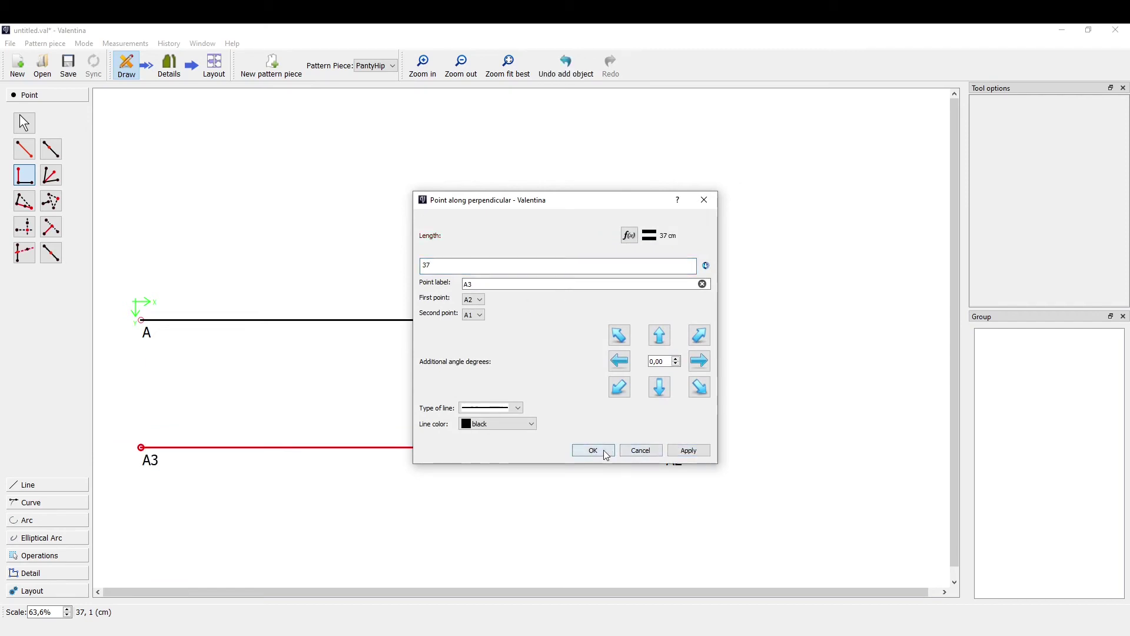
left_click(606, 451)
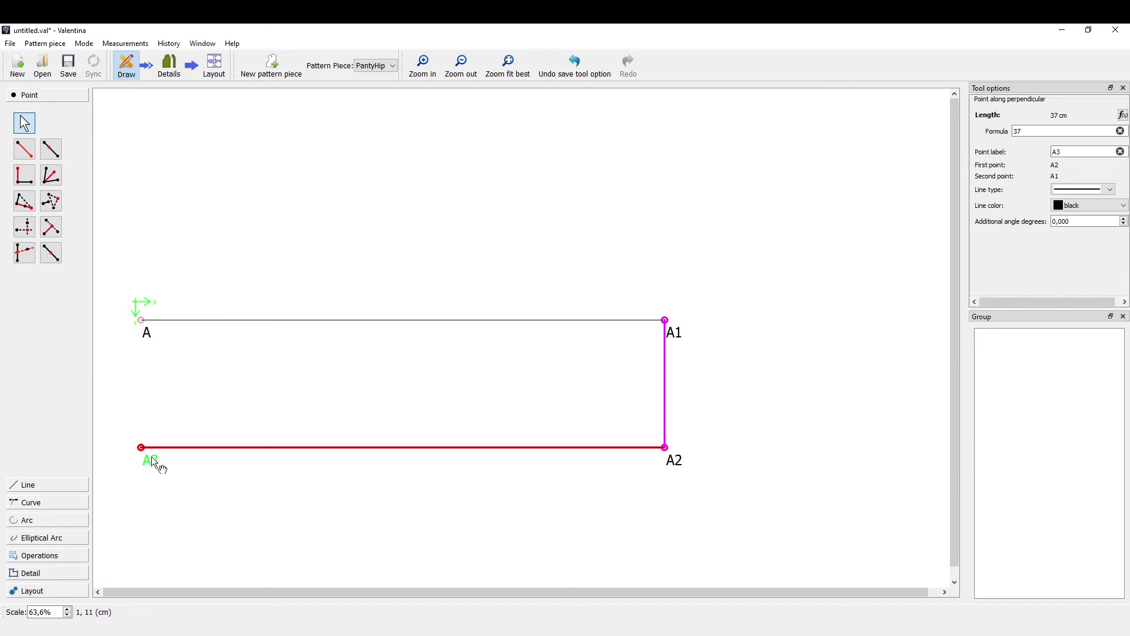
- Close the rectangle with a line between points A and A3
left_click(41, 489)
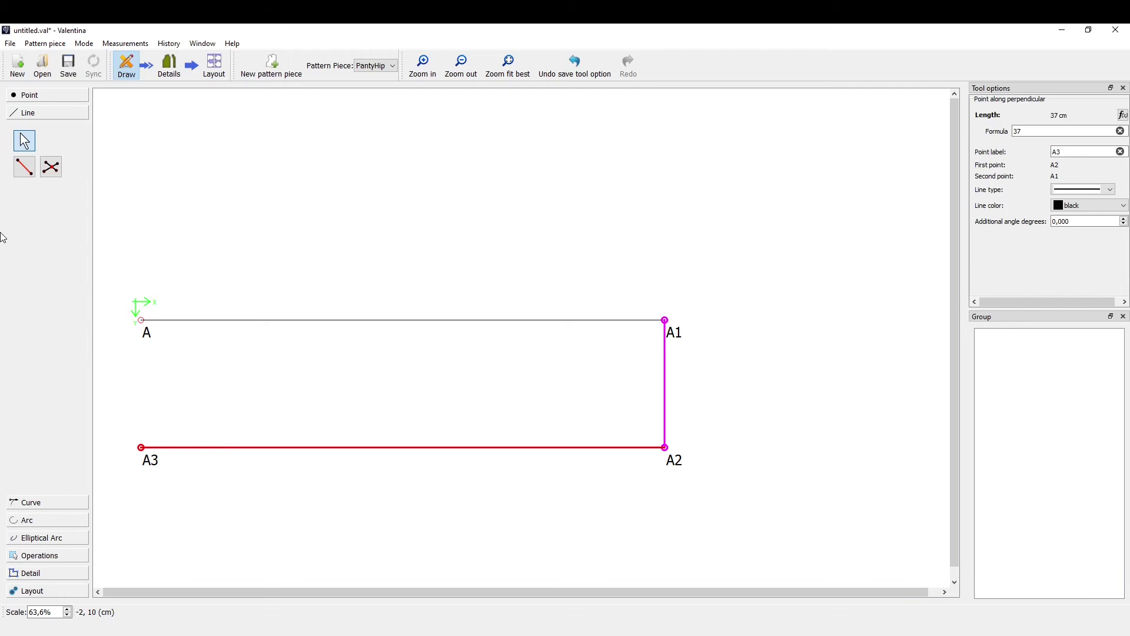
left_click(24, 166)
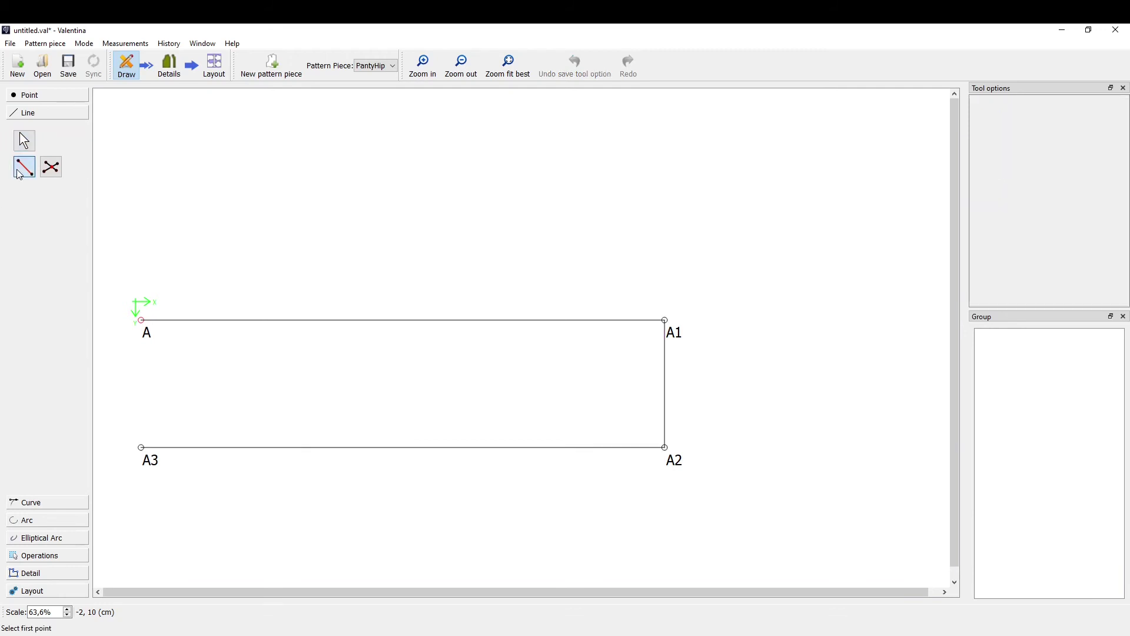
left_click(141, 320)
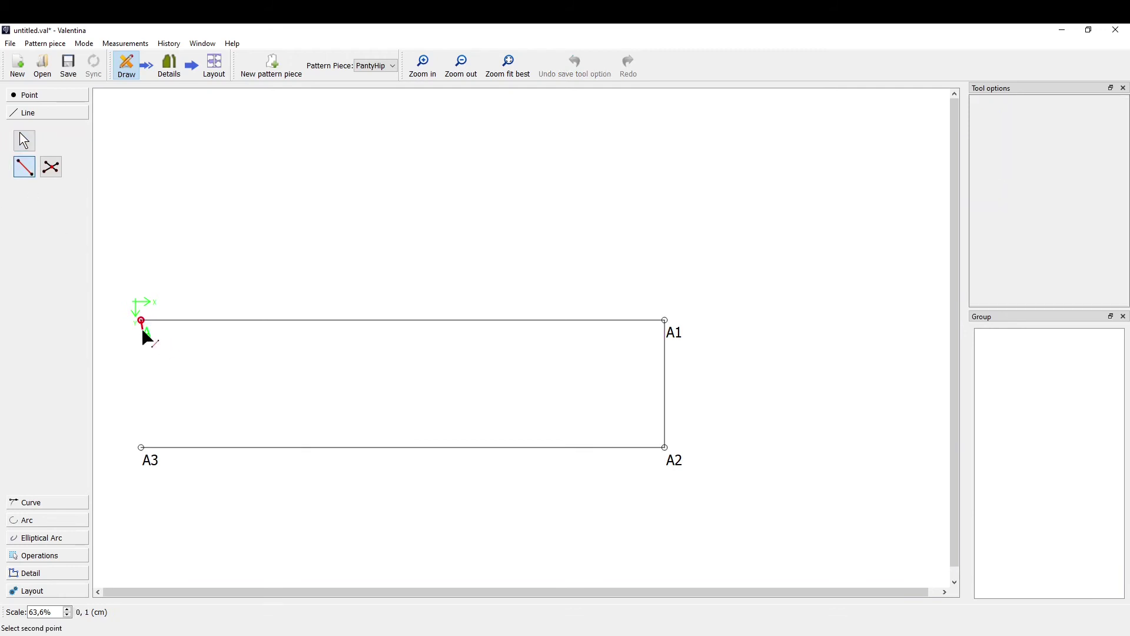
left_click(141, 448)
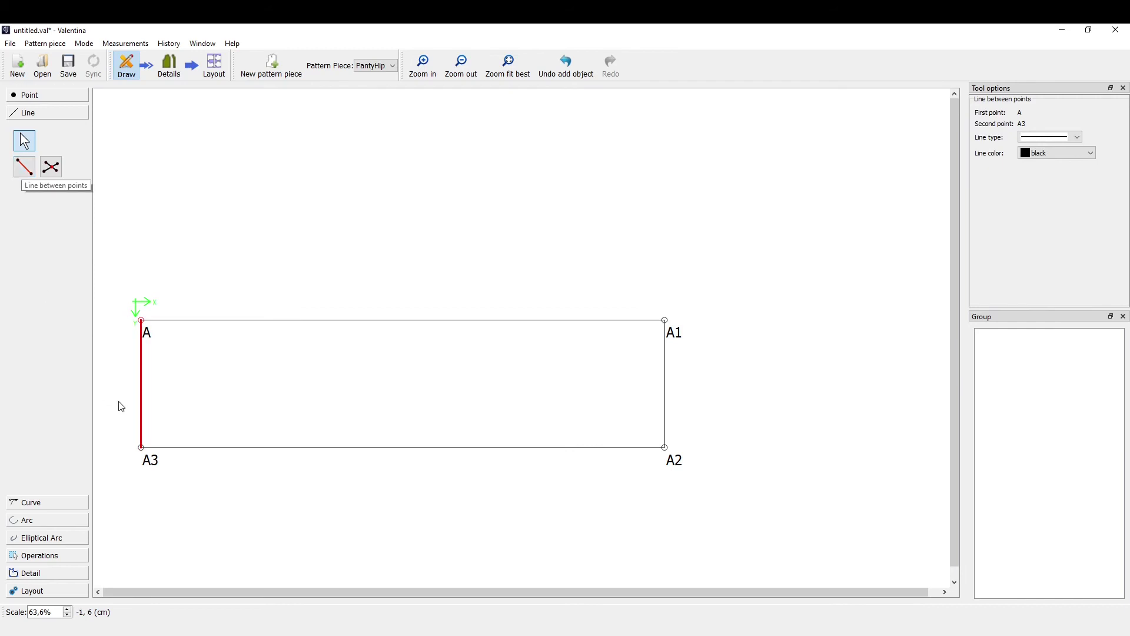
left_click(56, 98)
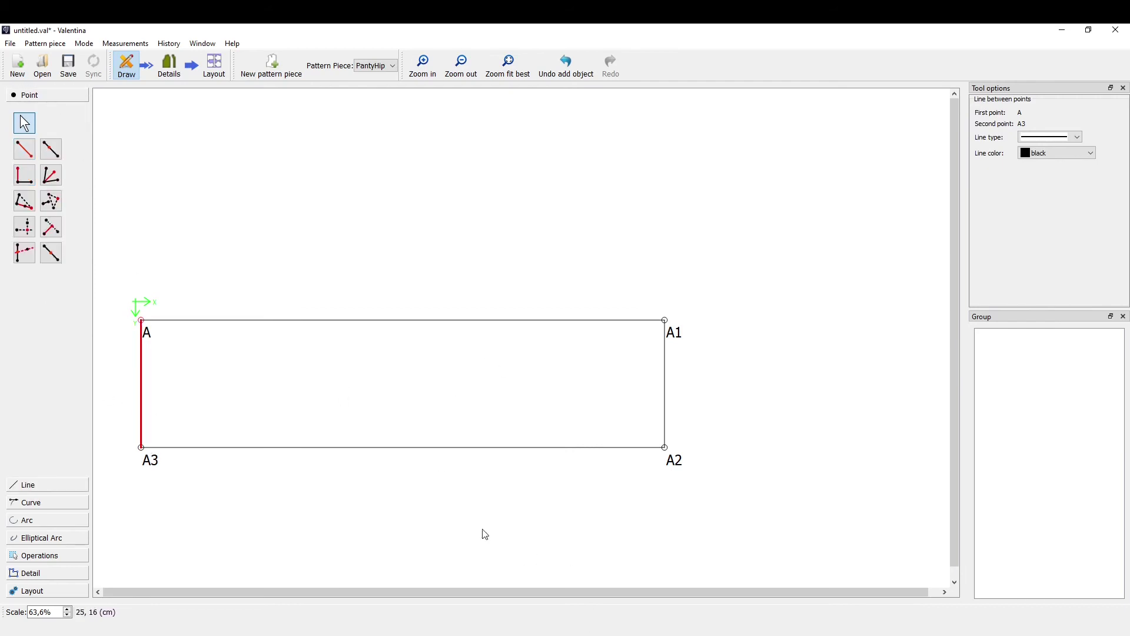
- Consult the hip dimensions in the Paint sketch PantyPattern.png and change point A3's length to 42 cm
key("alt+Tab")
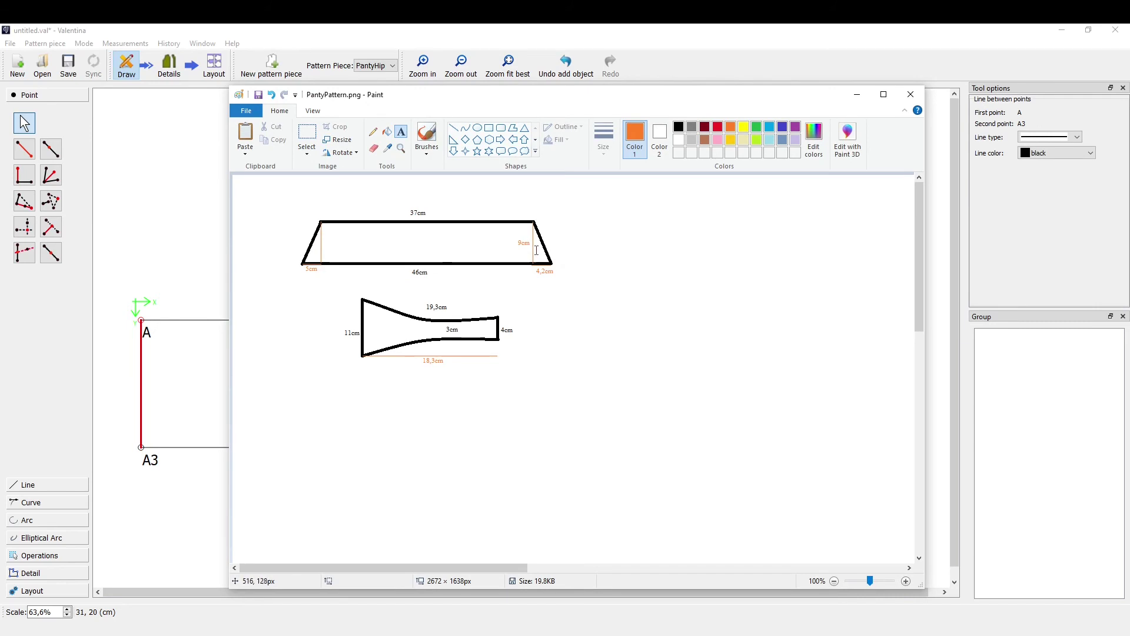
left_click(856, 98)
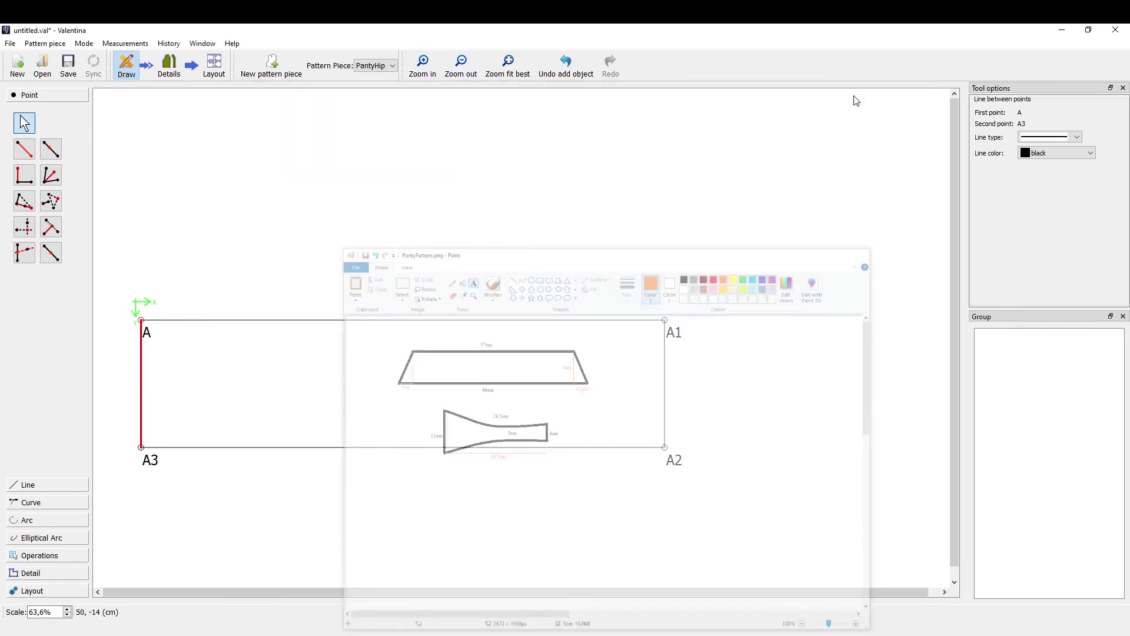
left_click(146, 454)
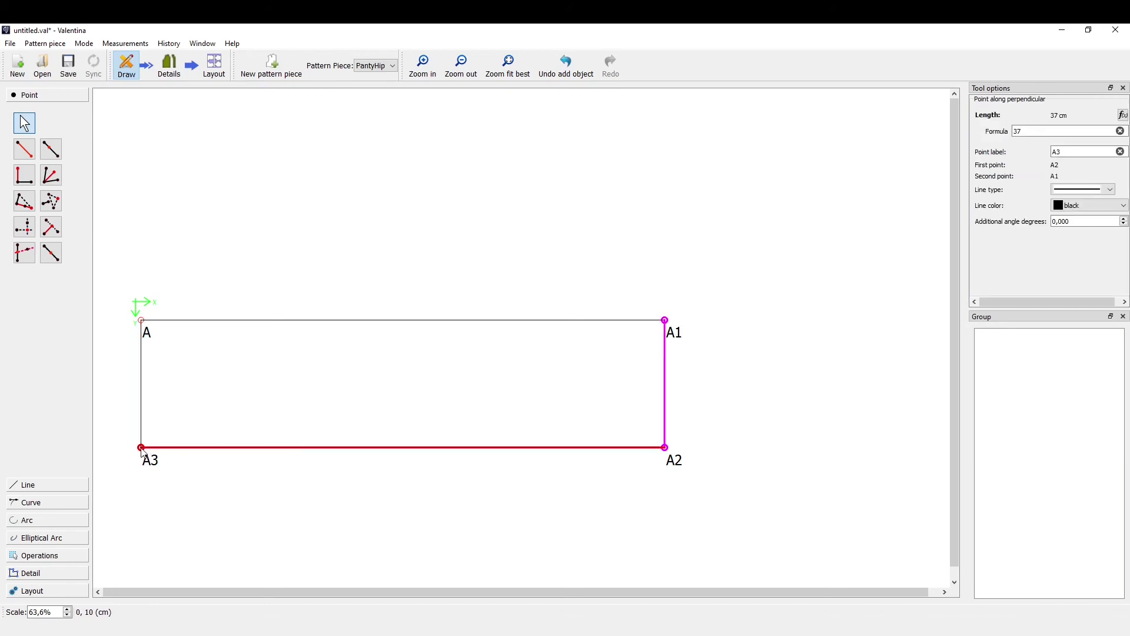
mouse_move(143, 452)
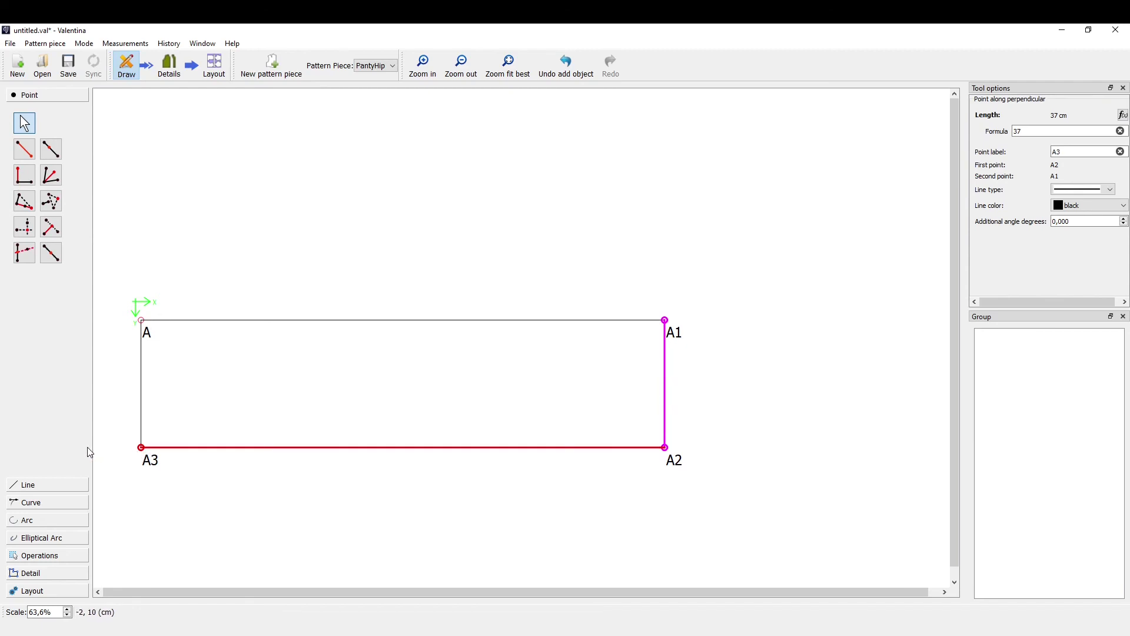
key("alt+Tab")
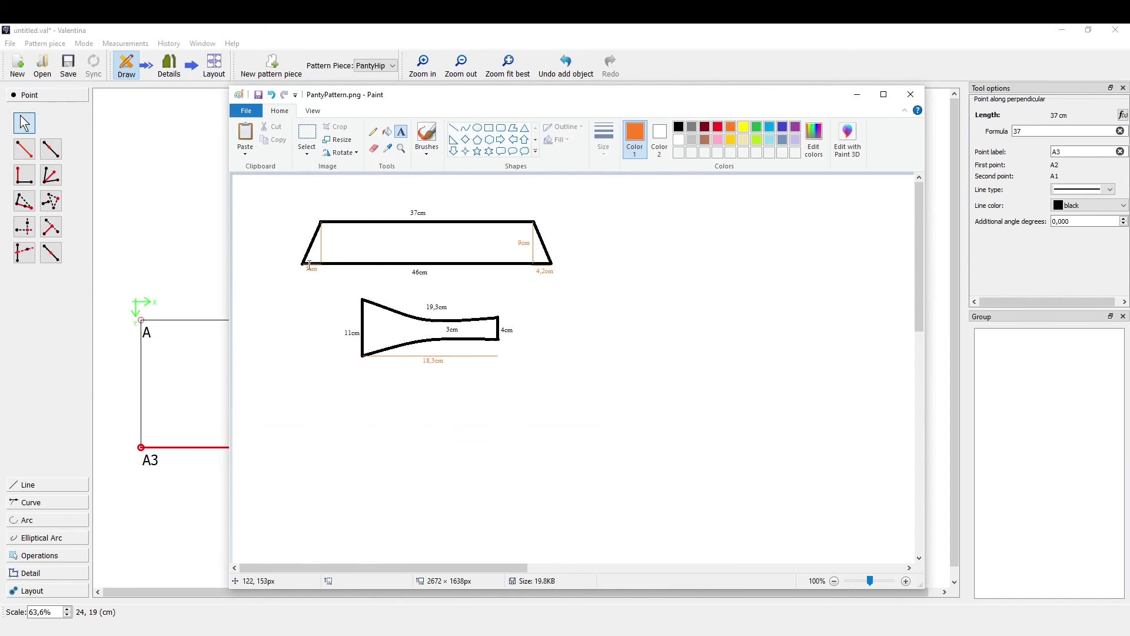
key("alt+Tab")
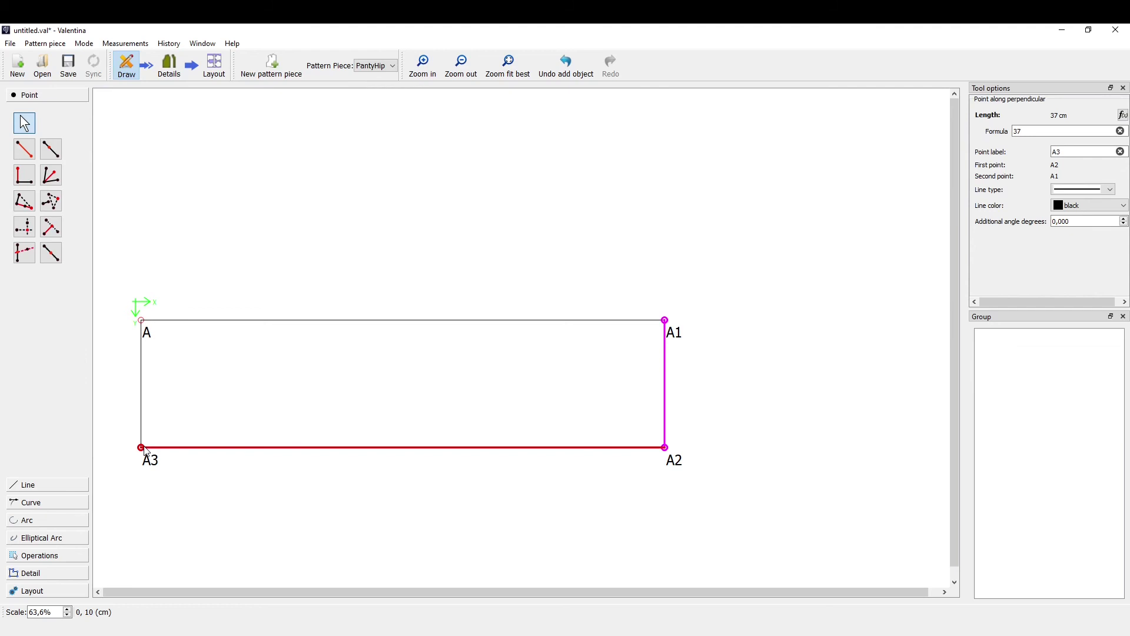
right_click(146, 452)
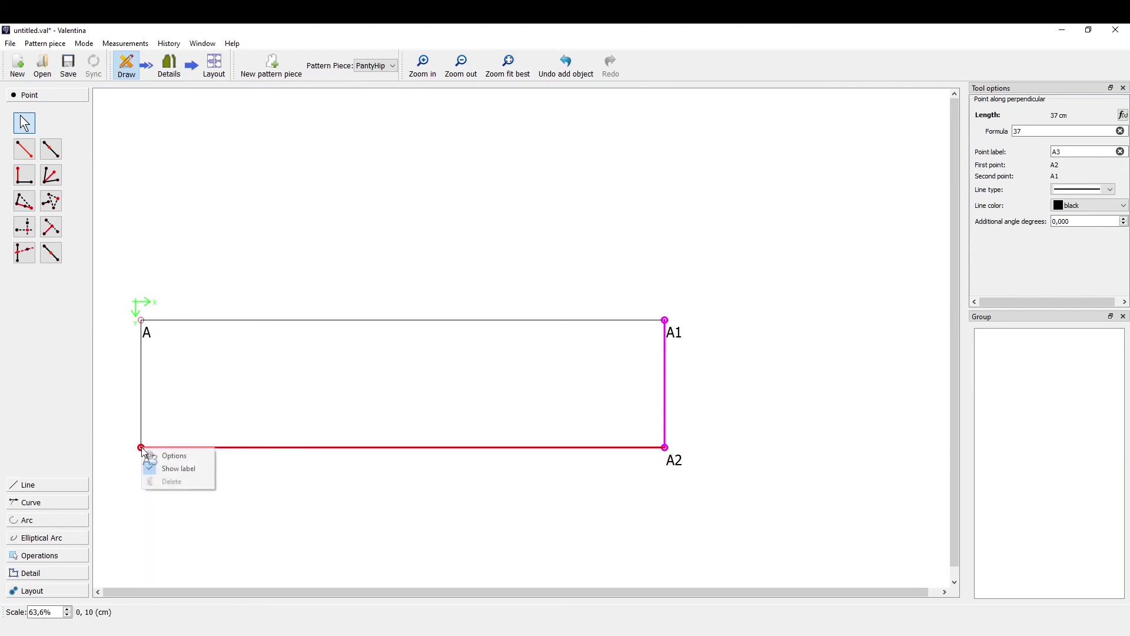
left_click(169, 457)
left_click_drag(453, 268, 413, 267)
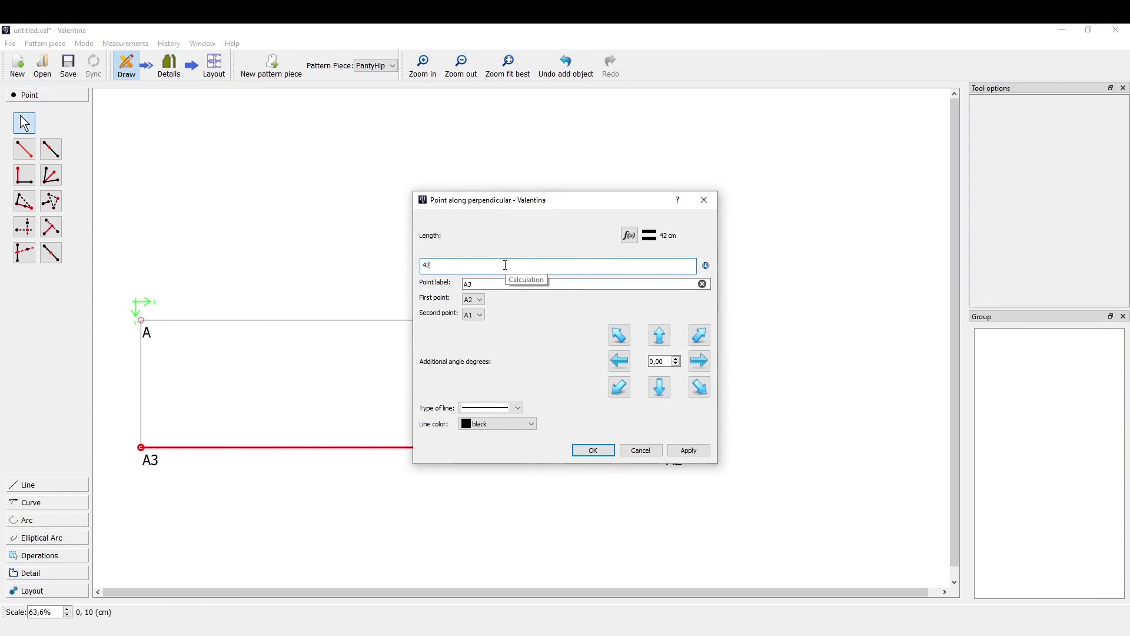
left_click(689, 450)
left_click(596, 450)
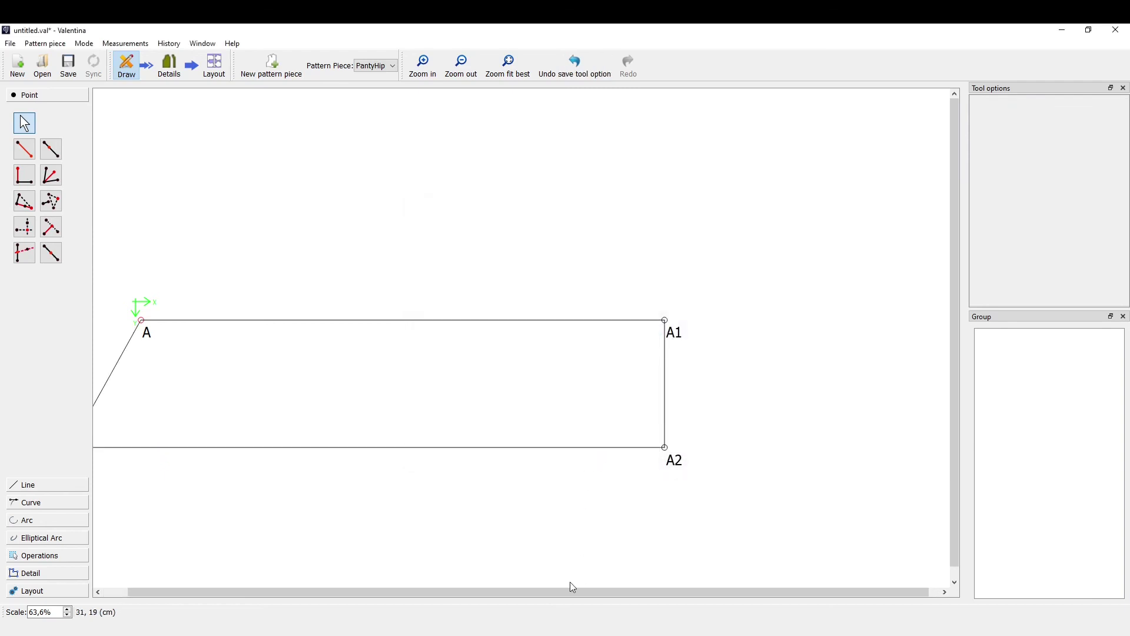
- Switch to the Paint sketch PantyPattern.png and check the base offset of the hip trapezoid's right slanted side
left_click_drag(545, 594, 497, 596)
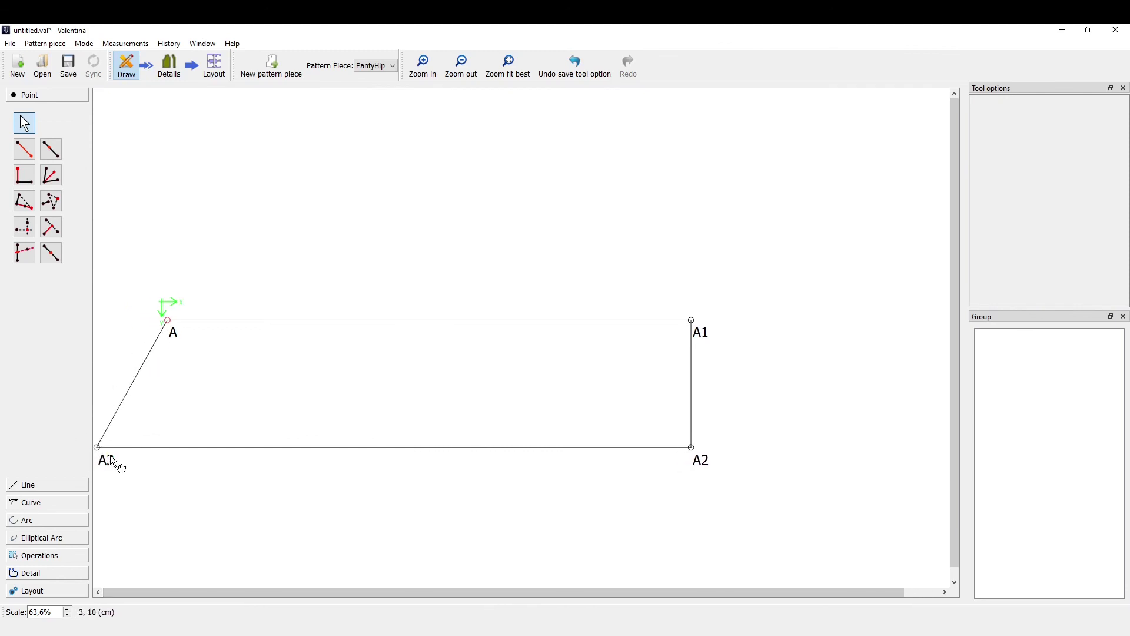
key("alt+Tab")
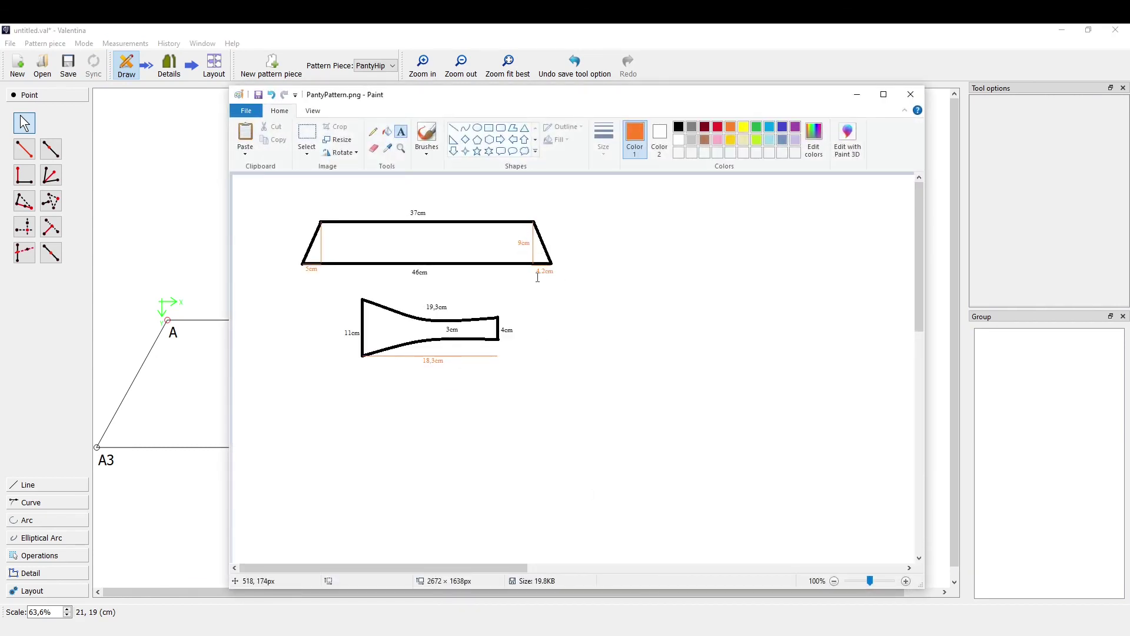
left_click(622, 594)
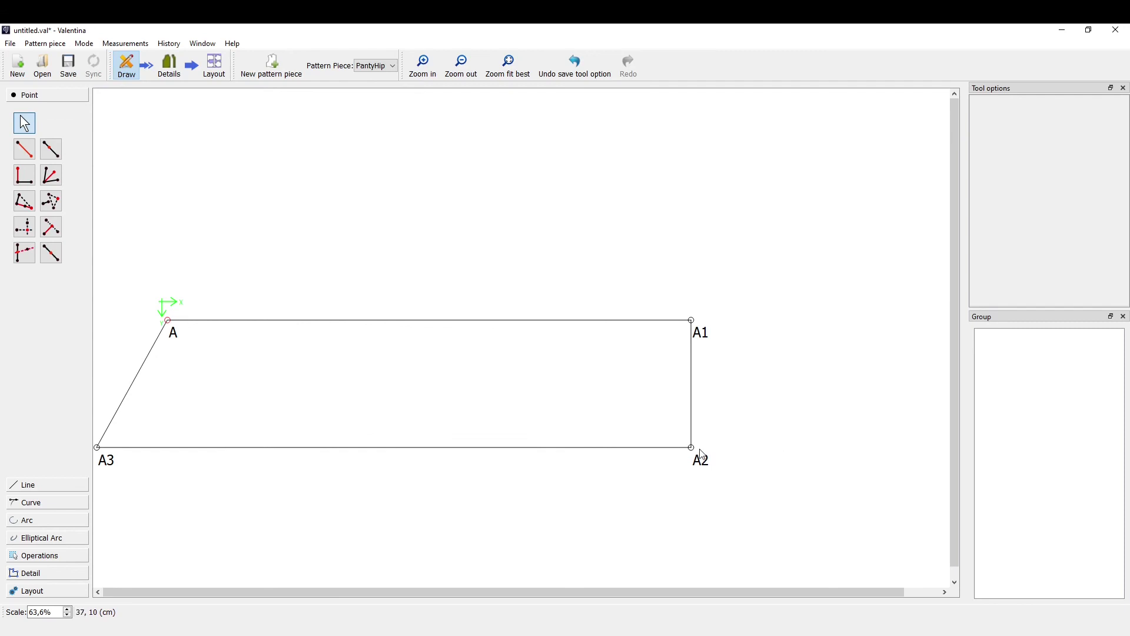
key("alt+Tab")
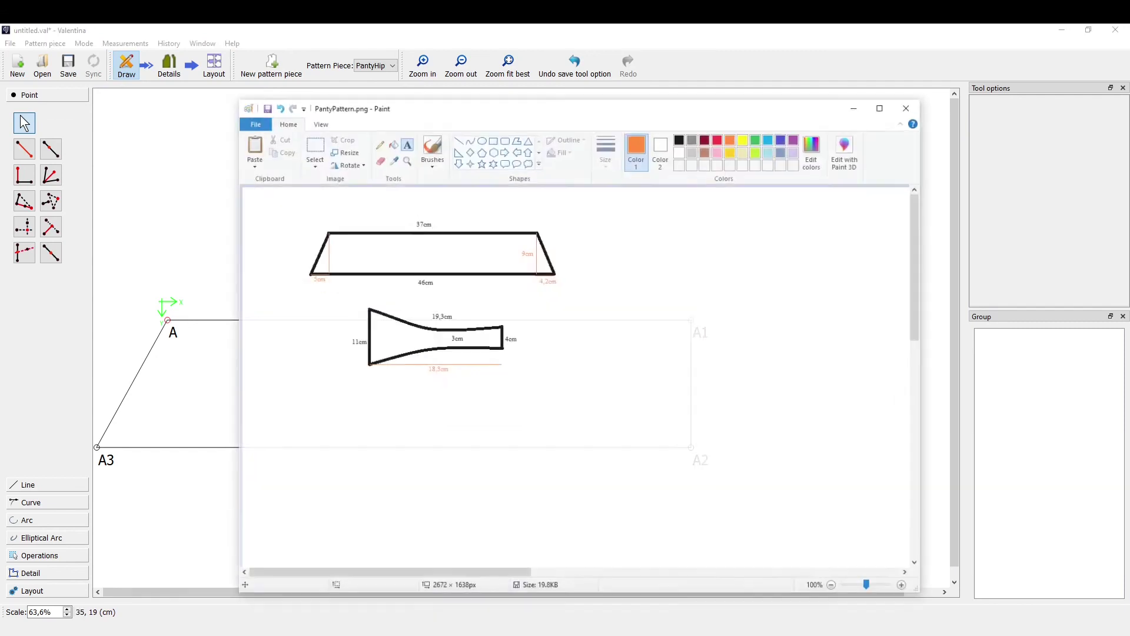
key("alt+Tab")
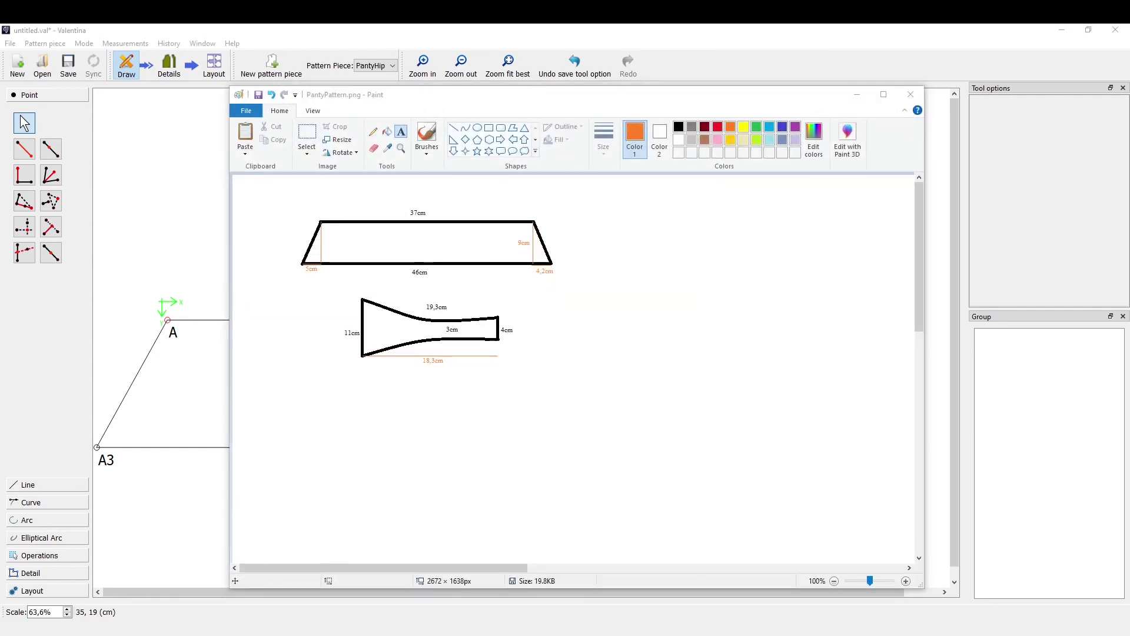
- Create point A4 at distance and angle from A2 in Valentina, with a length of 4,2 cm and an angle of 360°
left_click(23, 156)
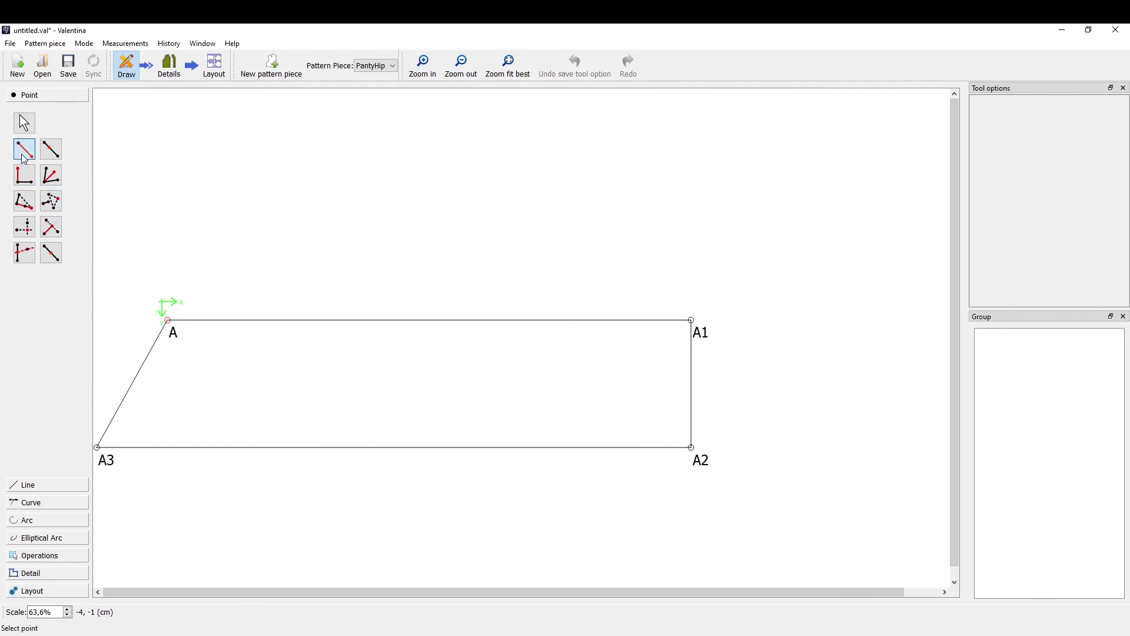
left_click(691, 448)
left_click(785, 448)
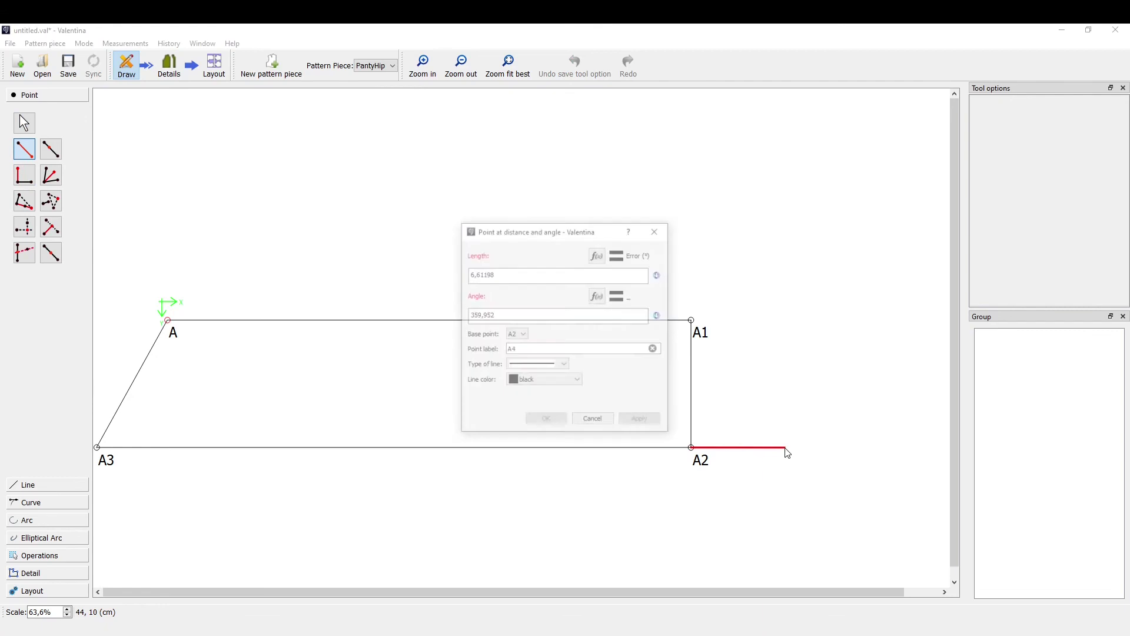
left_click_drag(530, 322, 441, 321)
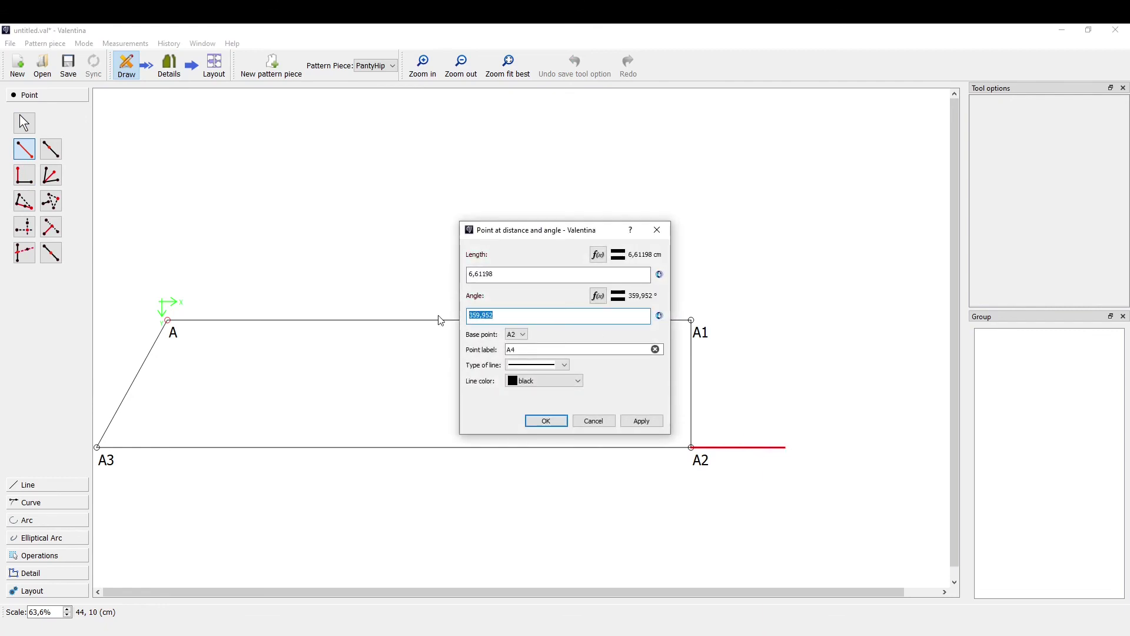
type("360")
left_click(465, 279)
left_click_drag(487, 275, 464, 274)
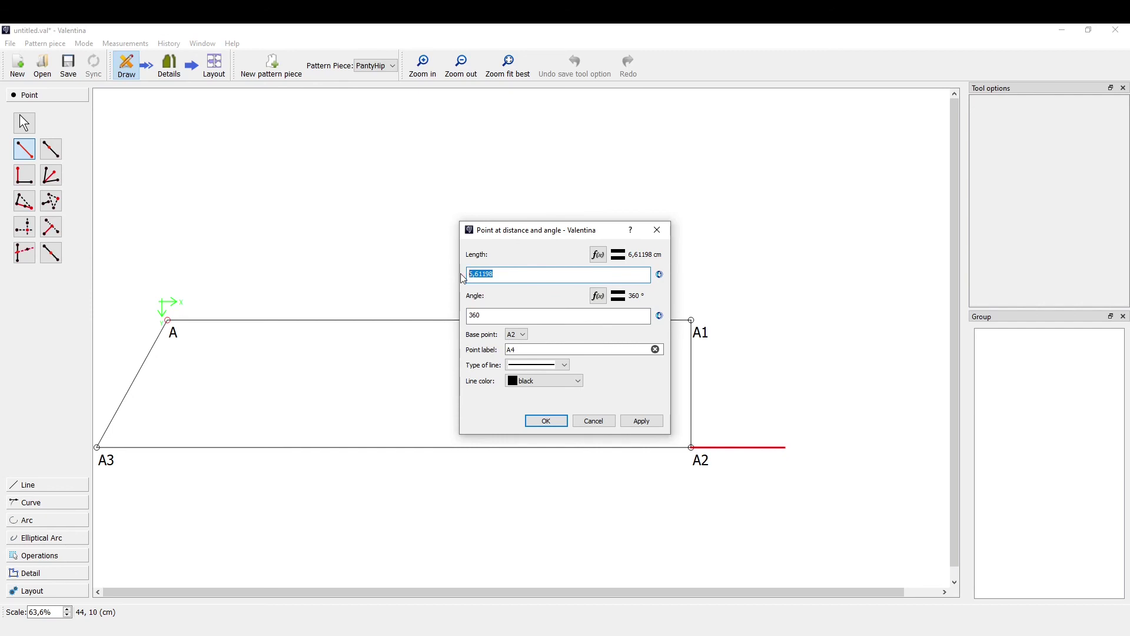
type("4,2")
left_click(640, 421)
left_click(552, 422)
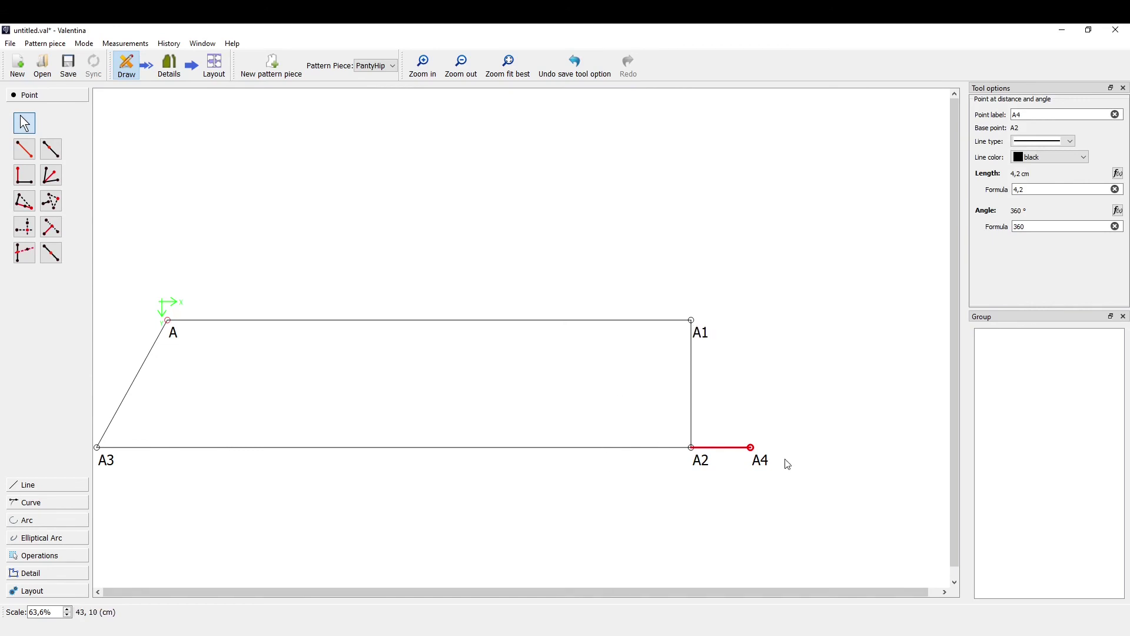
- Draw the trapezoid's right slanted side as a line between points A1 and A4
left_click(63, 487)
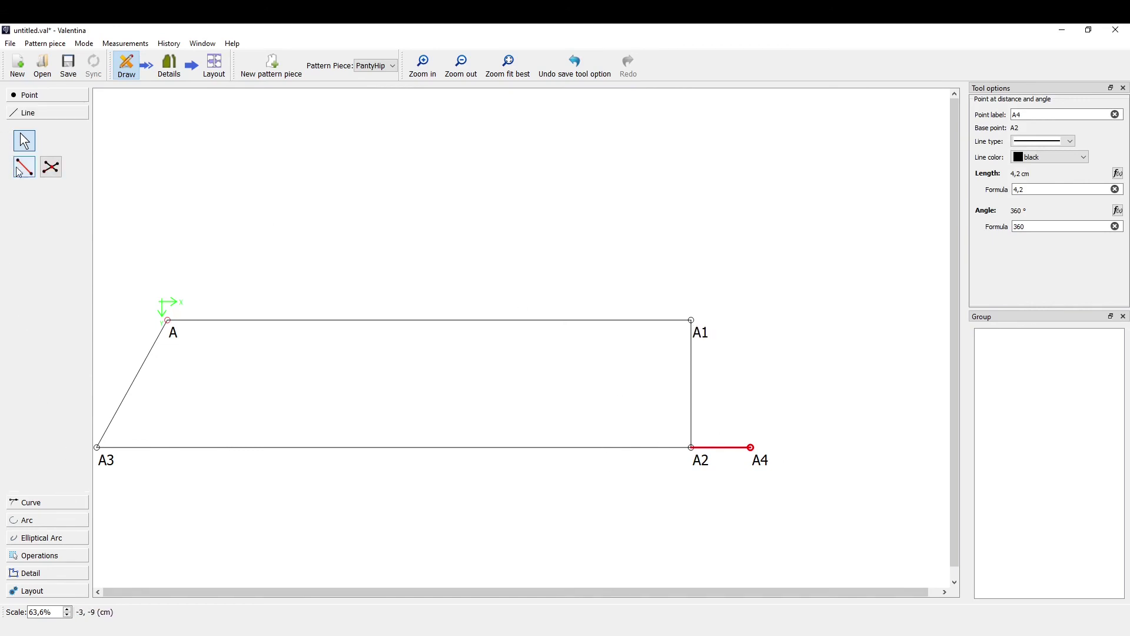
left_click(24, 167)
left_click(692, 321)
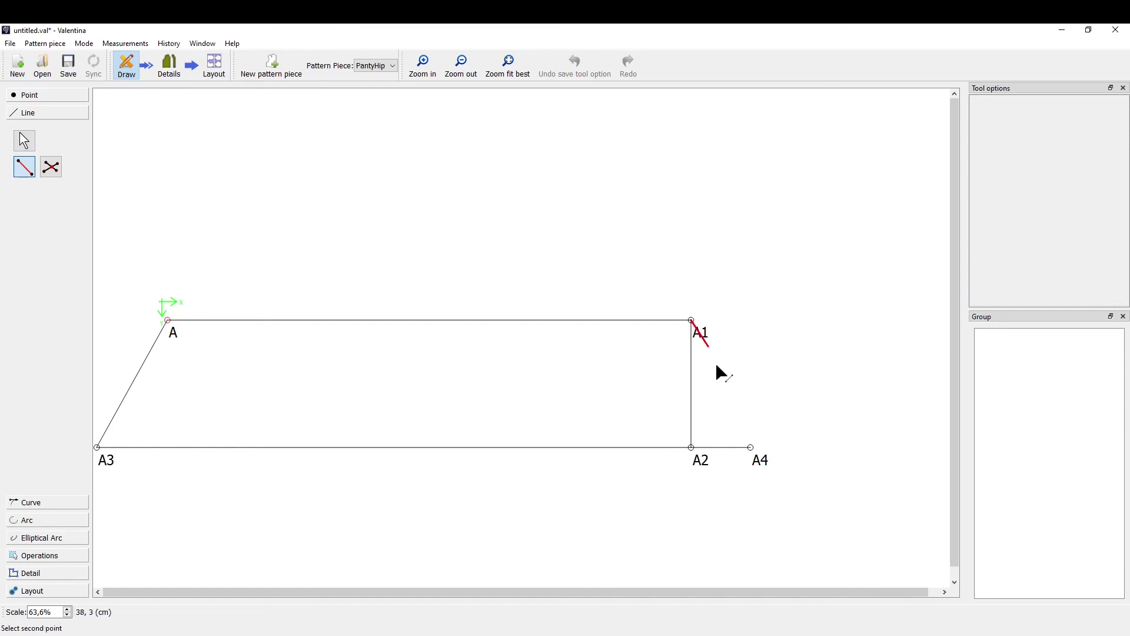
left_click(751, 448)
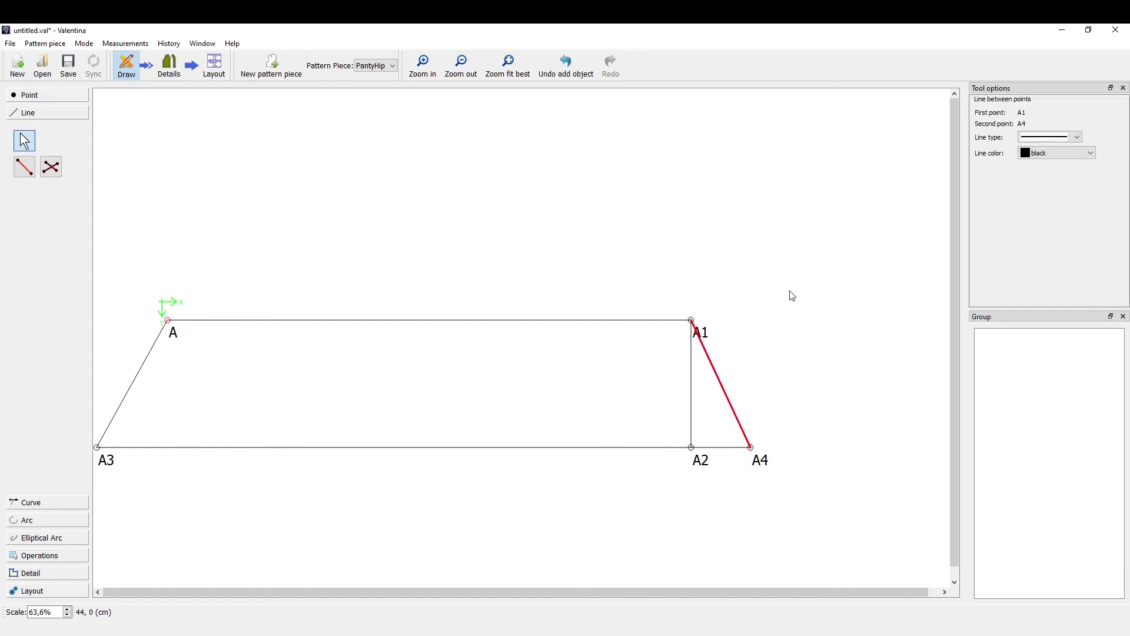
scroll(240, 475, "down", 1)
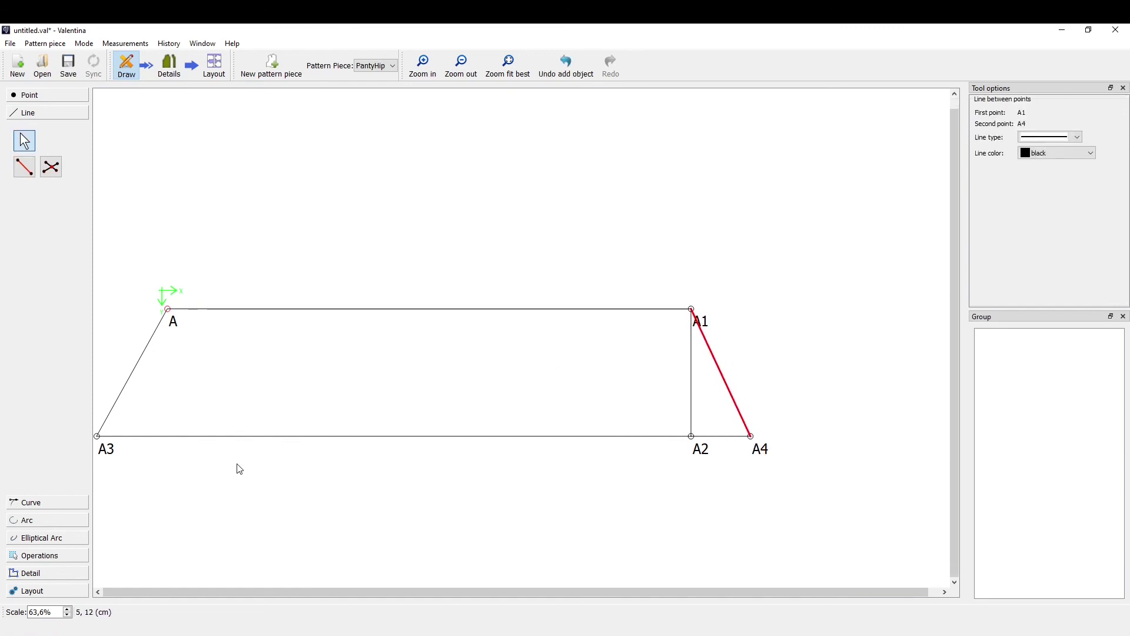
scroll(239, 469, "down", 1)
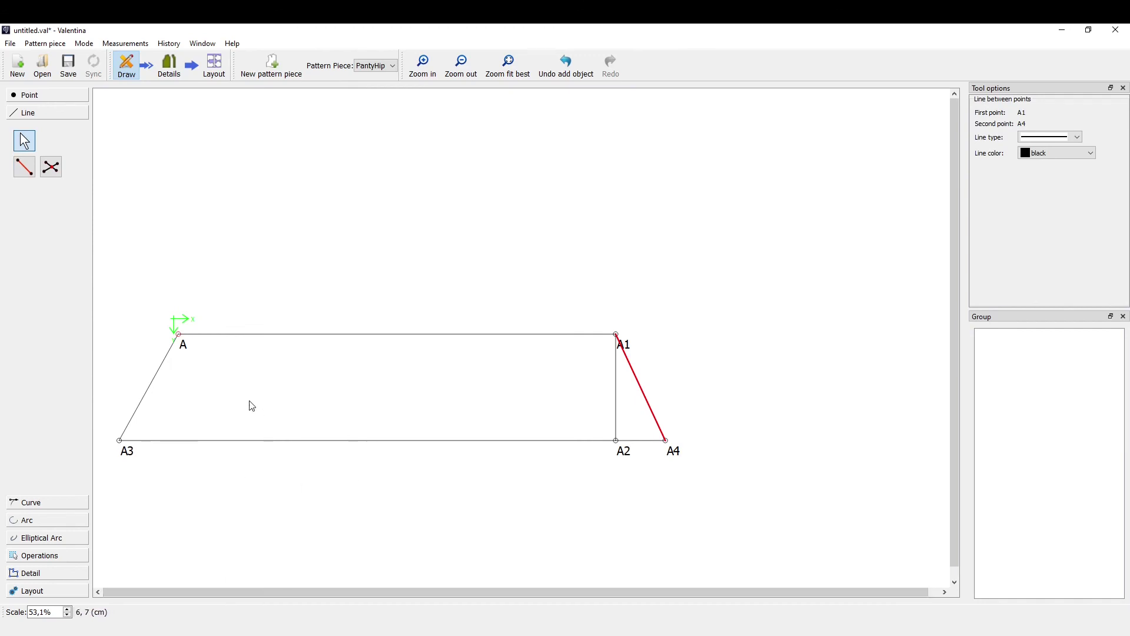